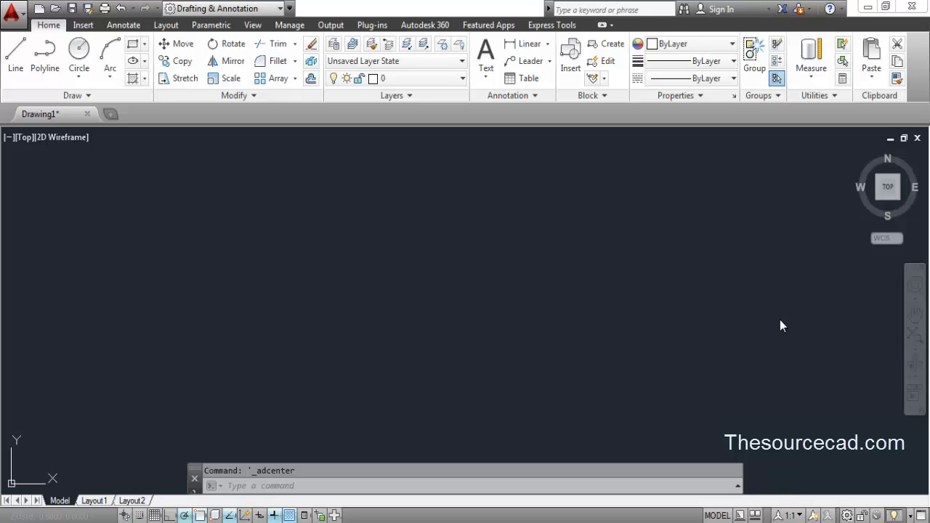
Step: Open DesignCenter with ADCENTER, toggle it with Ctrl+2, then visit the View tab and return Home
{"action": "type", "text": "adcenter"}
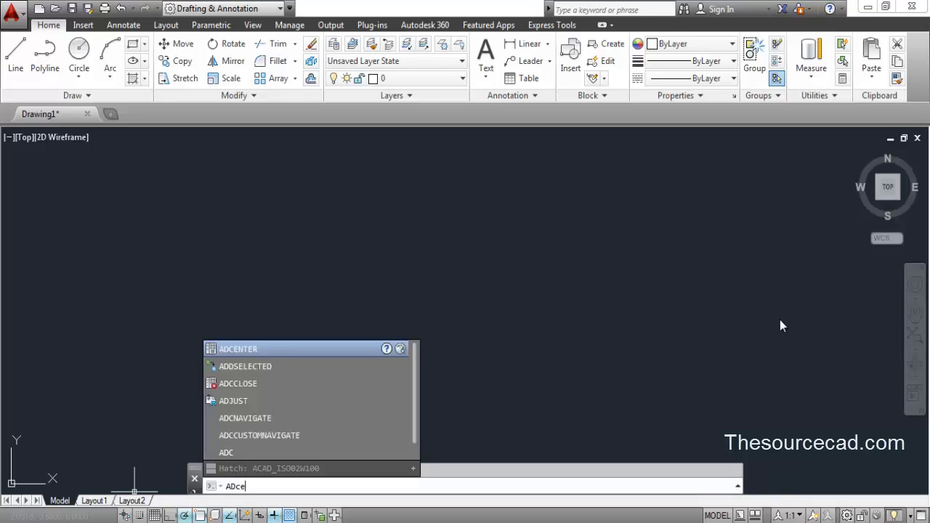
{"action": "key", "text": "Return"}
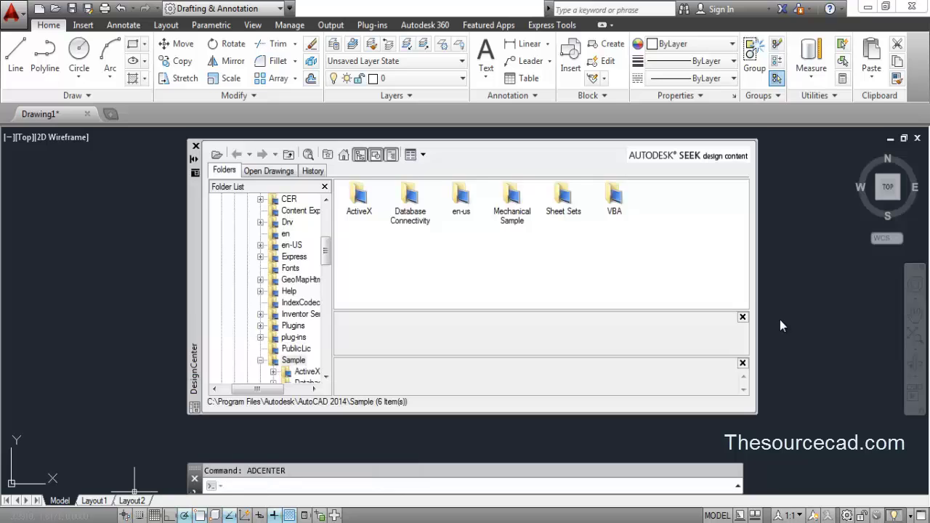
{"action": "left_click", "coordinate": [196, 146]}
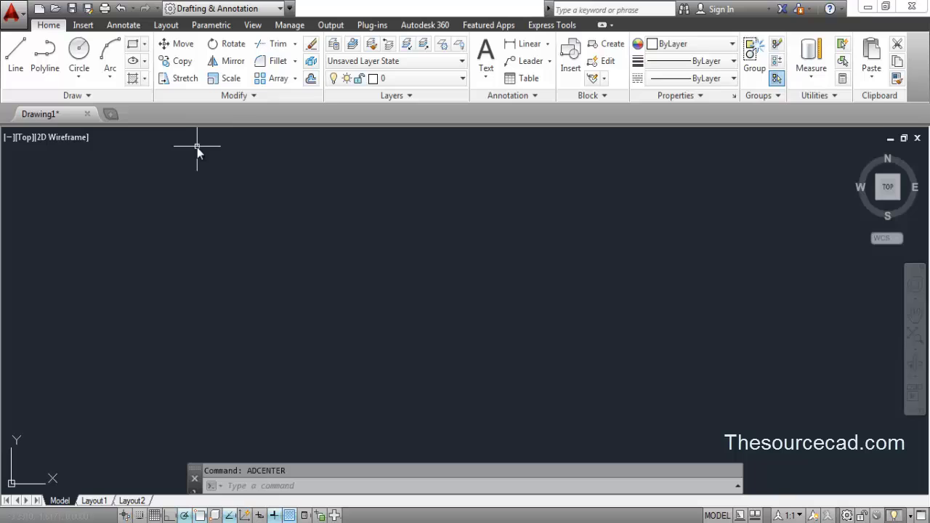
{"action": "key", "text": "ctrl+2"}
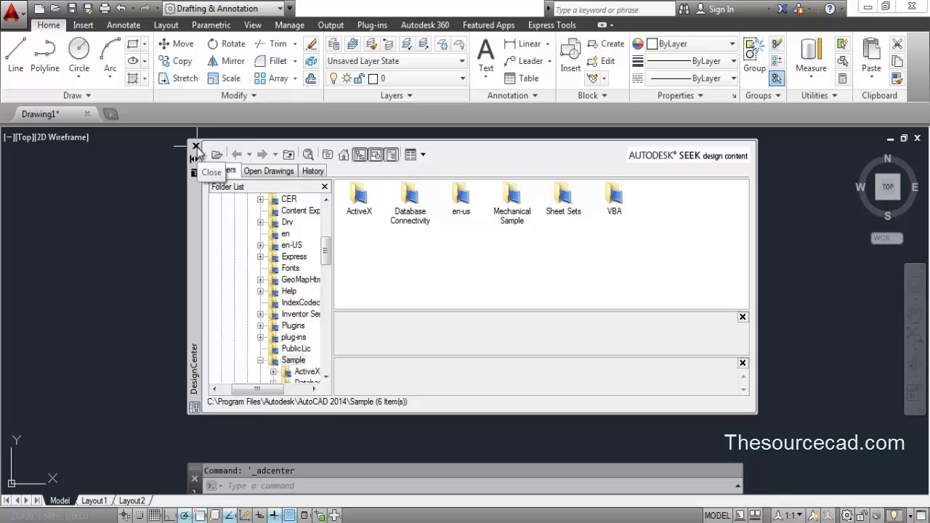
{"action": "left_click", "coordinate": [196, 148]}
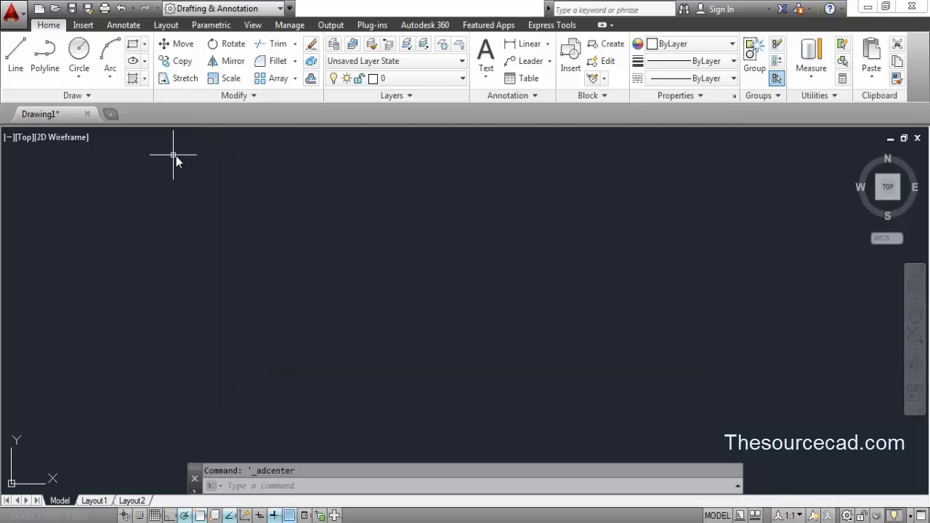
{"action": "left_click", "coordinate": [253, 25]}
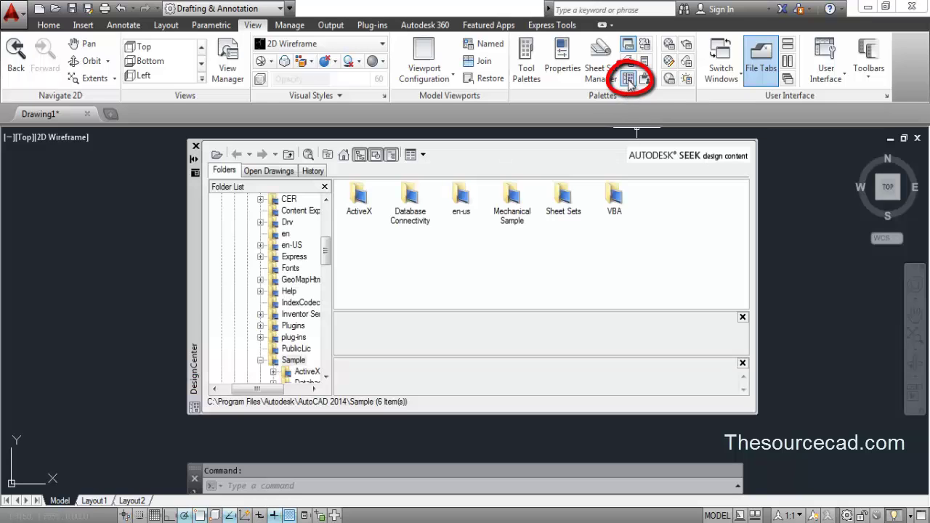
{"action": "left_click", "coordinate": [49, 25]}
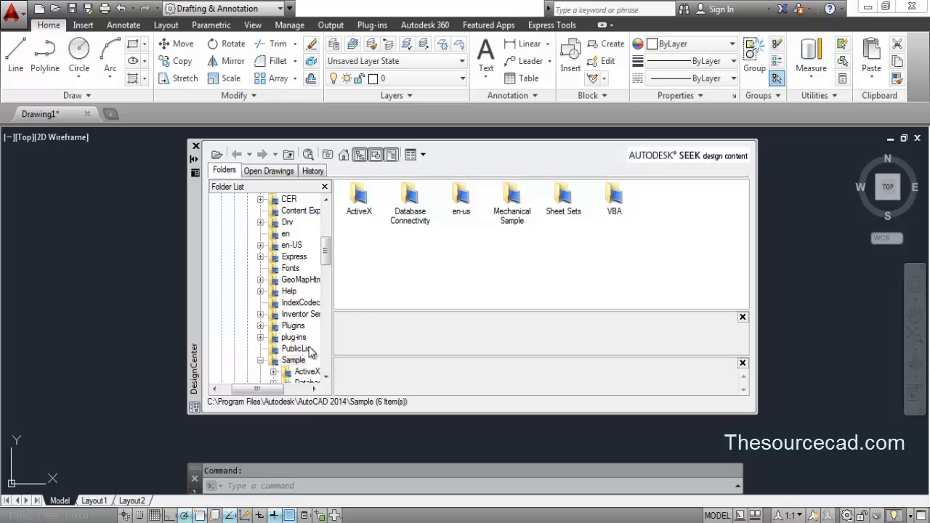
{"action": "left_click_drag", "start_coordinate": [257, 389], "coordinate": [246, 389]}
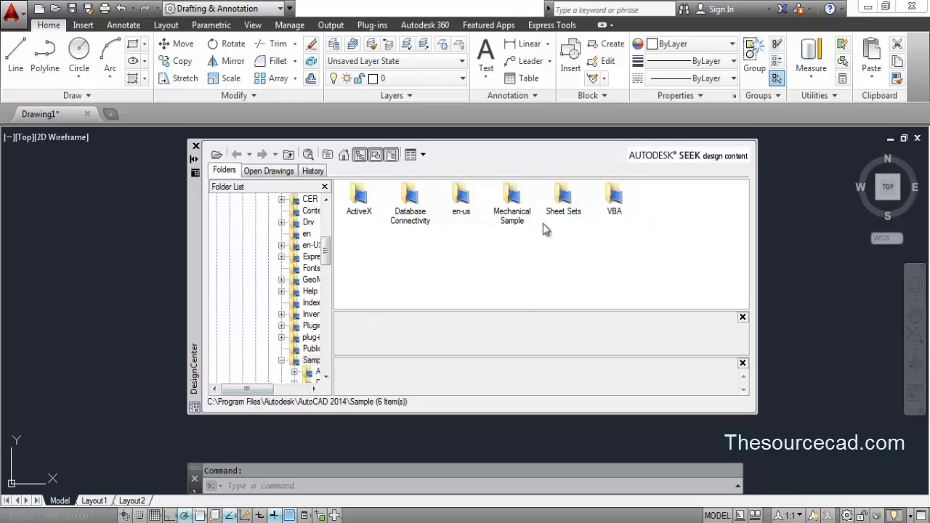
{"action": "left_click_drag", "start_coordinate": [326, 246], "coordinate": [326, 215]}
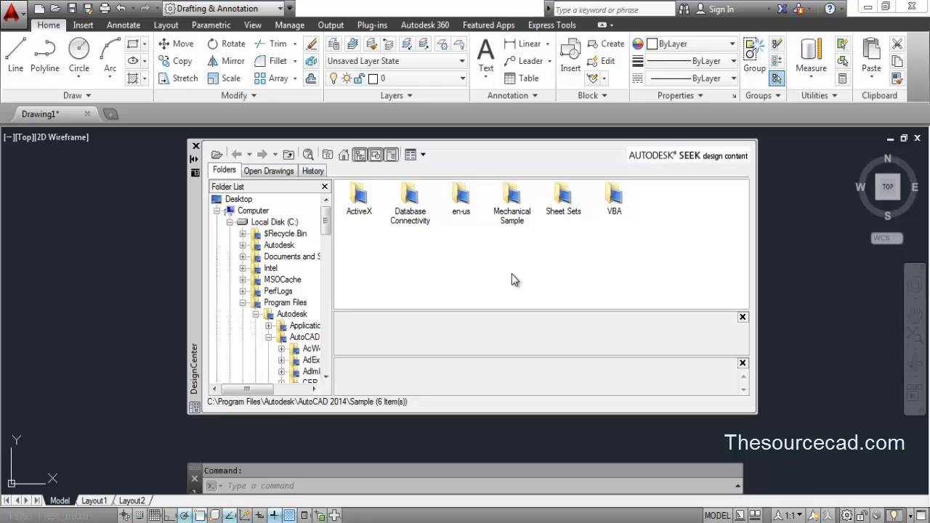
Step: Browse Sample\en-us\DesignCenter and select Kitchens.dwg in the Folder List
{"action": "double_click", "coordinate": [460, 198]}
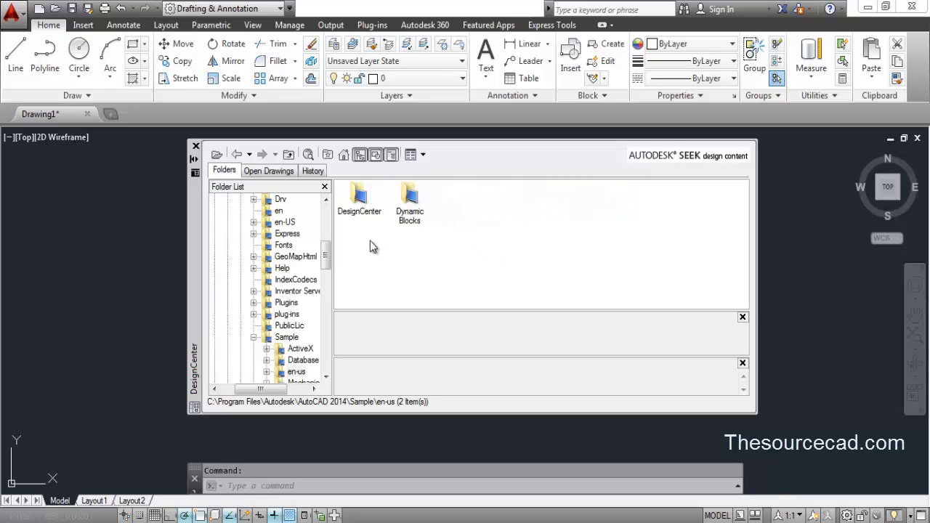
{"action": "double_click", "coordinate": [360, 198]}
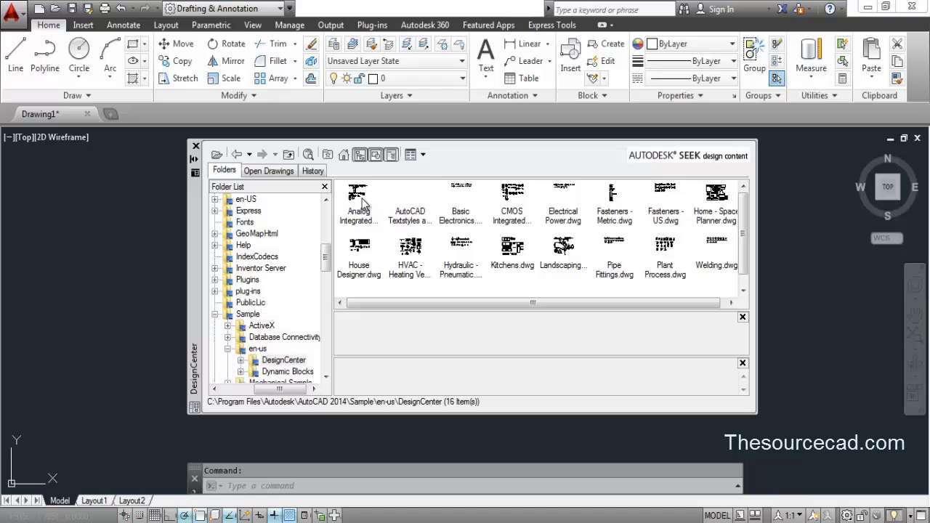
{"action": "scroll", "coordinate": [742, 254], "scroll_direction": "down", "scroll_amount": 1}
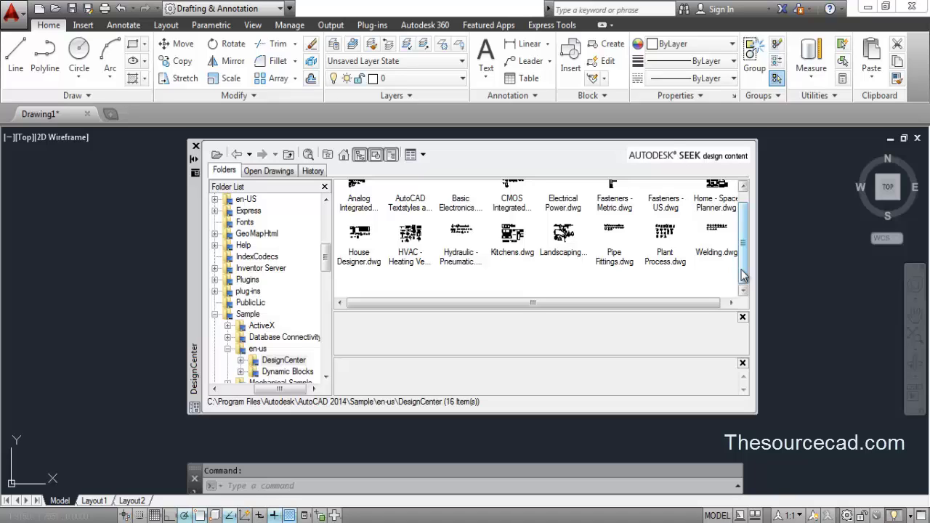
{"action": "double_click", "coordinate": [515, 238]}
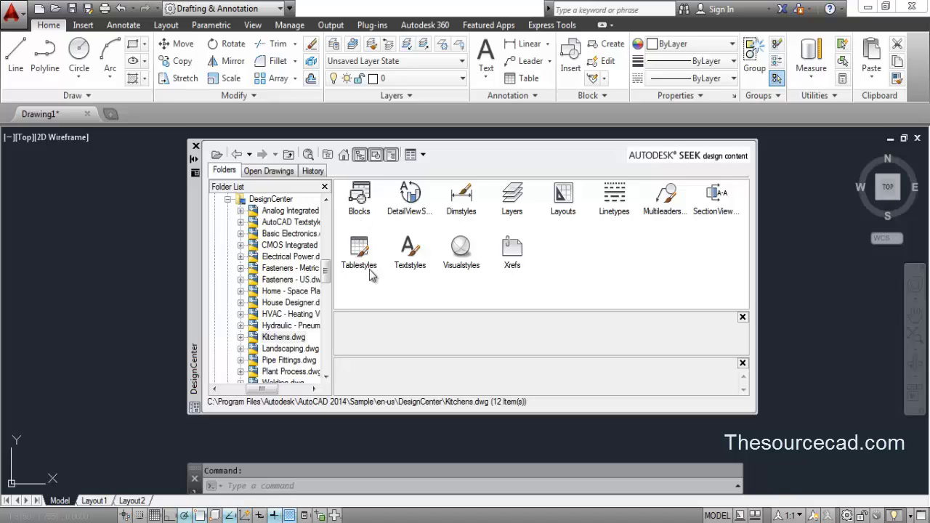
{"action": "scroll", "coordinate": [325, 275], "scroll_direction": "up", "scroll_amount": 1}
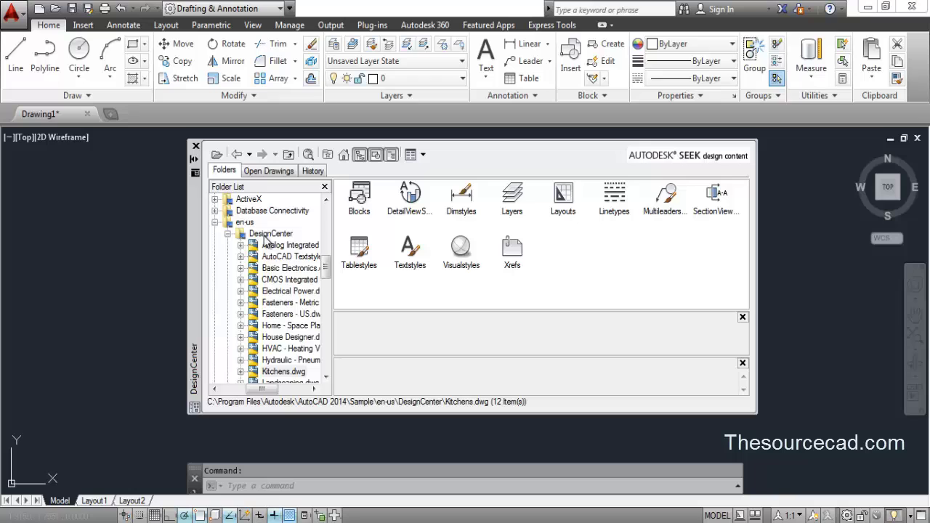
{"action": "left_click_drag", "start_coordinate": [326, 266], "coordinate": [326, 277]}
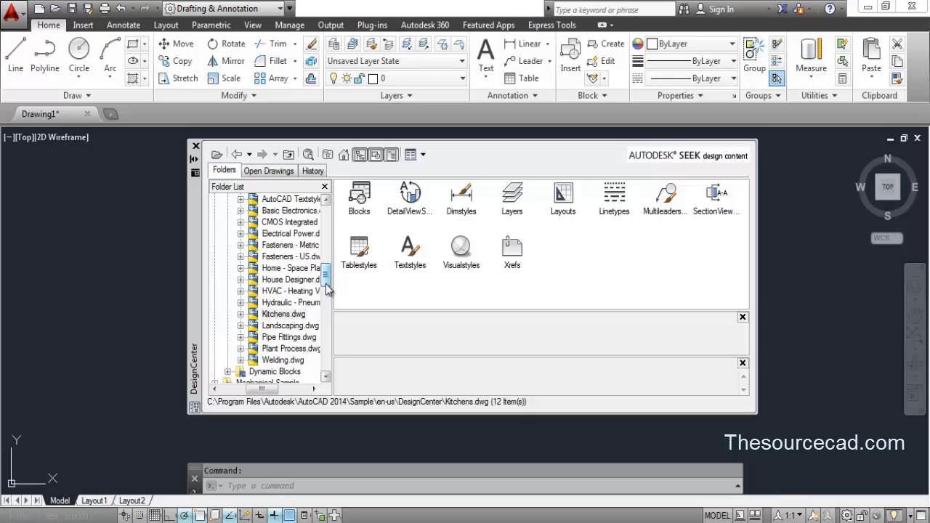
{"action": "left_click", "coordinate": [287, 315]}
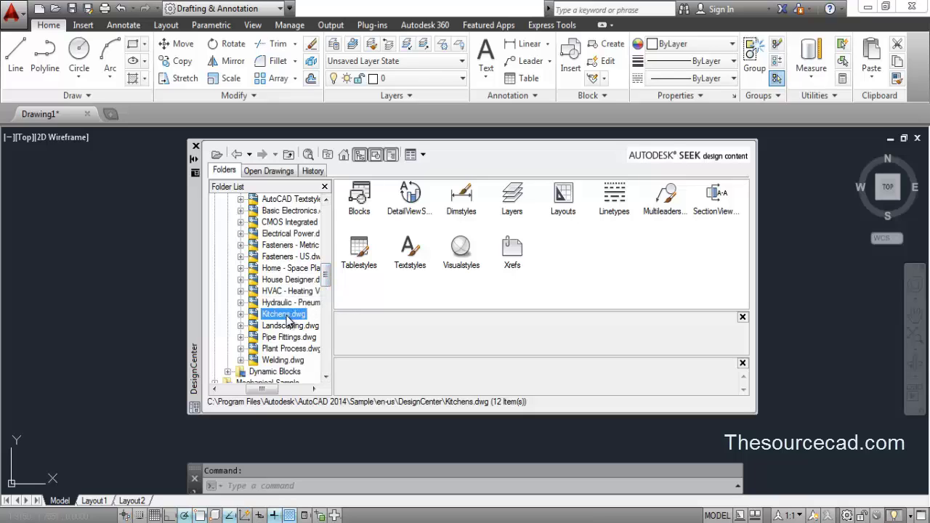
Step: Expand Kitchens.dwg, open its Blocks list, and preview the Range-Oven - 30 in top block
{"action": "left_click", "coordinate": [241, 314]}
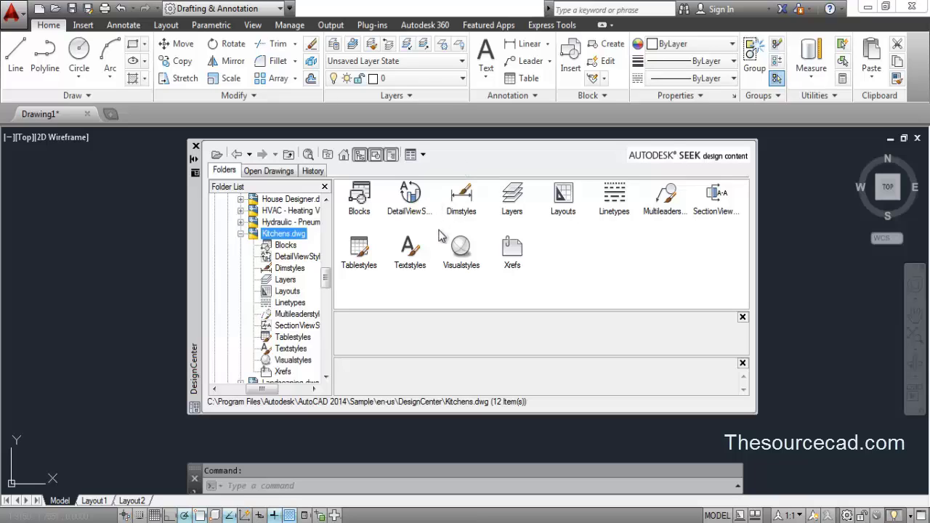
{"action": "left_click", "coordinate": [359, 195]}
{"action": "double_click", "coordinate": [359, 194]}
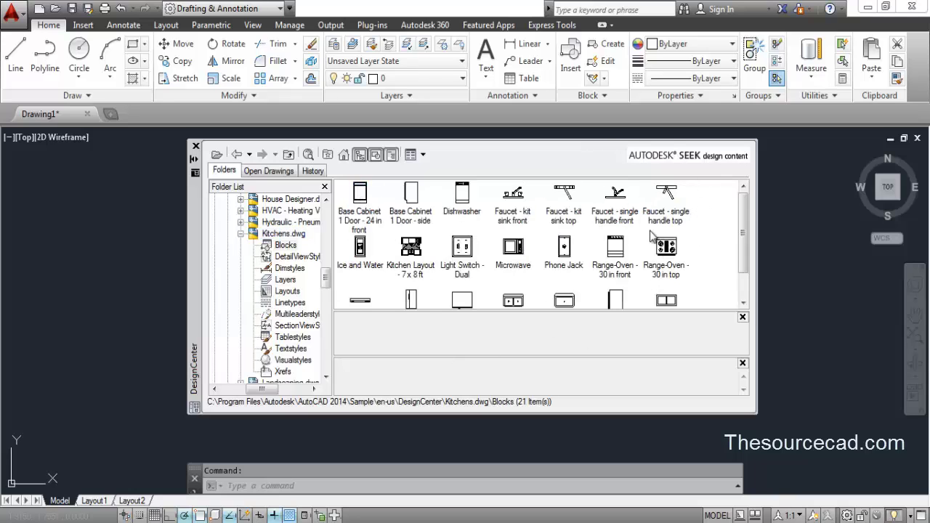
{"action": "left_click_drag", "start_coordinate": [750, 225], "coordinate": [743, 249]}
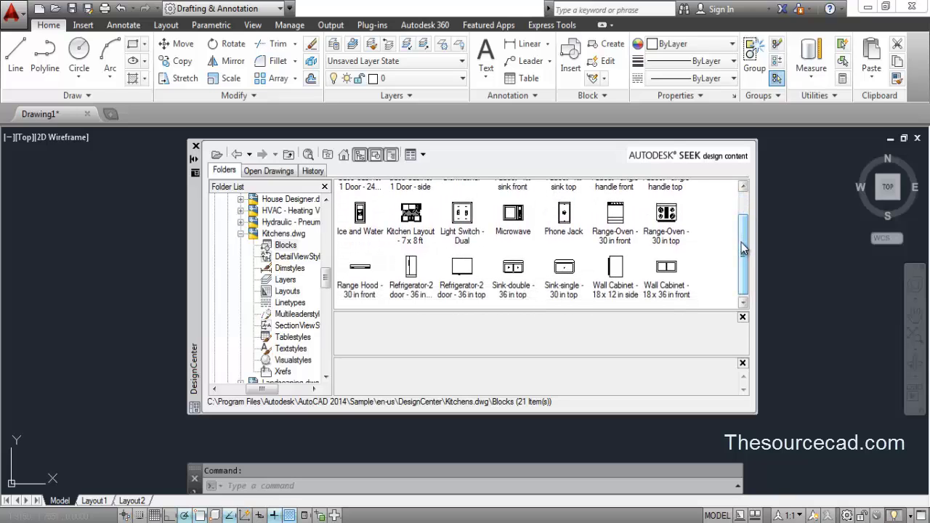
{"action": "left_click", "coordinate": [666, 216]}
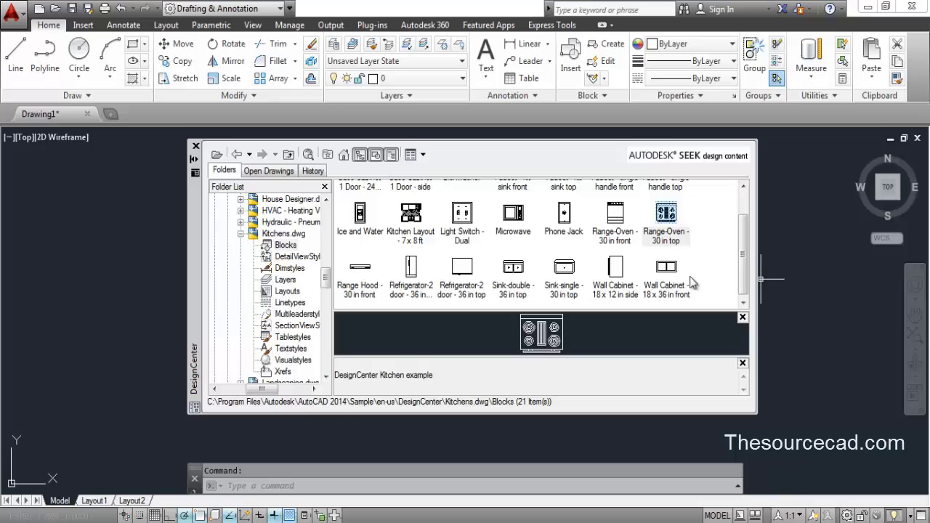
Step: Insert the Range-Oven - 30 in top block with default settings at a picked point, then close DesignCenter
{"action": "double_click", "coordinate": [669, 224]}
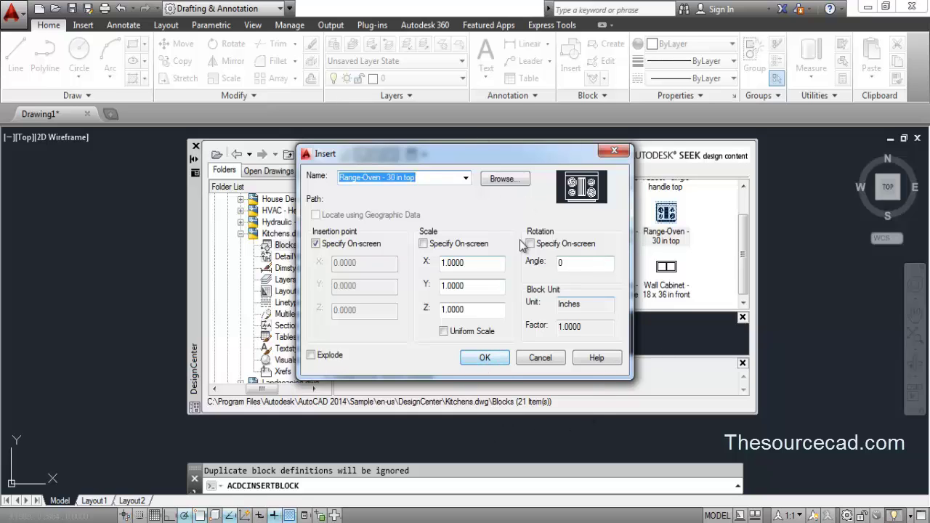
{"action": "left_click", "coordinate": [485, 360]}
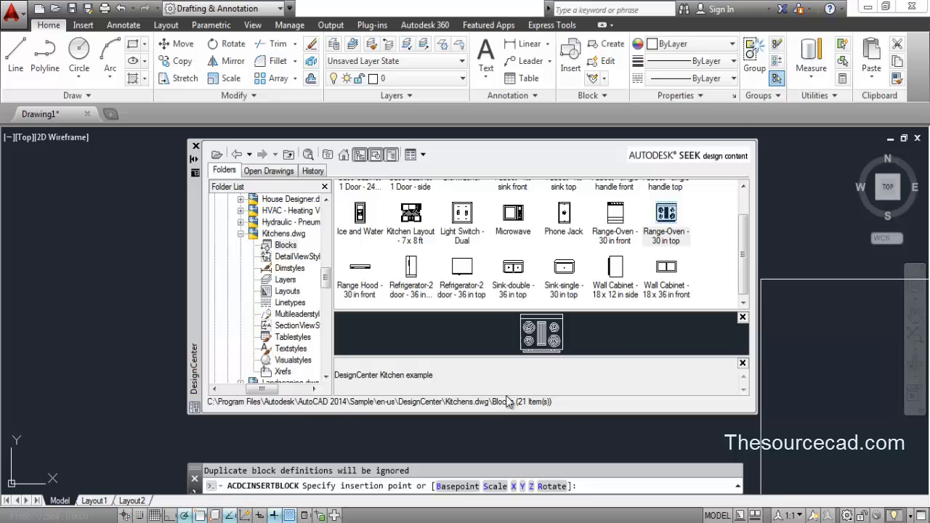
{"action": "left_click", "coordinate": [195, 147]}
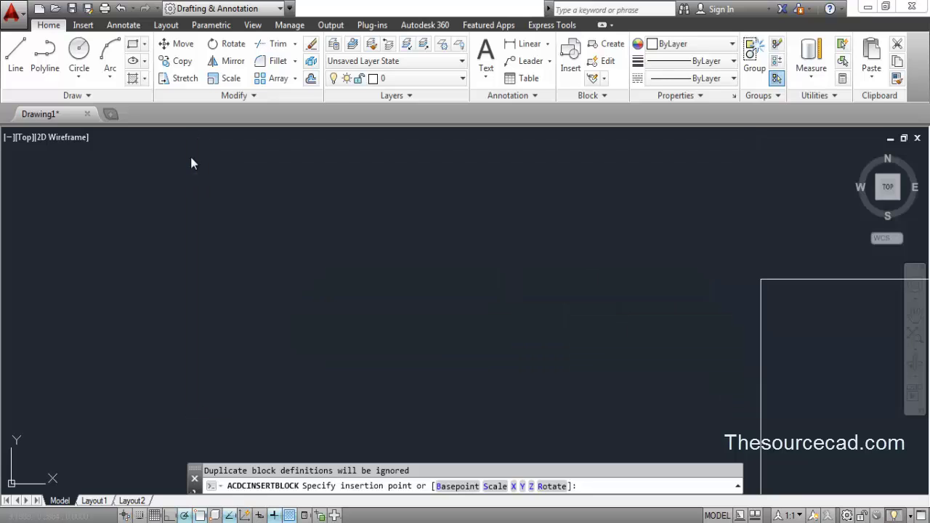
{"action": "scroll", "coordinate": [305, 247], "scroll_direction": "down", "scroll_amount": 2}
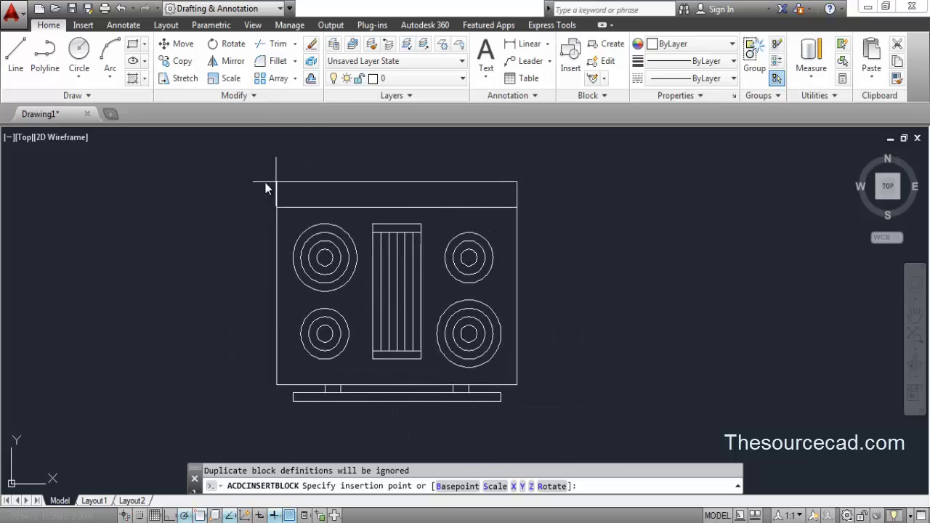
{"action": "left_click", "coordinate": [280, 203]}
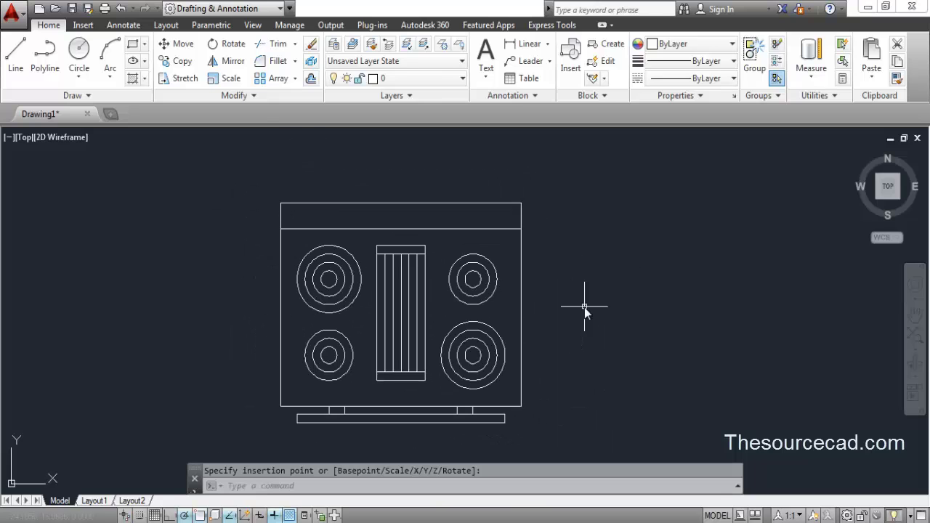
{"action": "key", "text": "ctrl+2"}
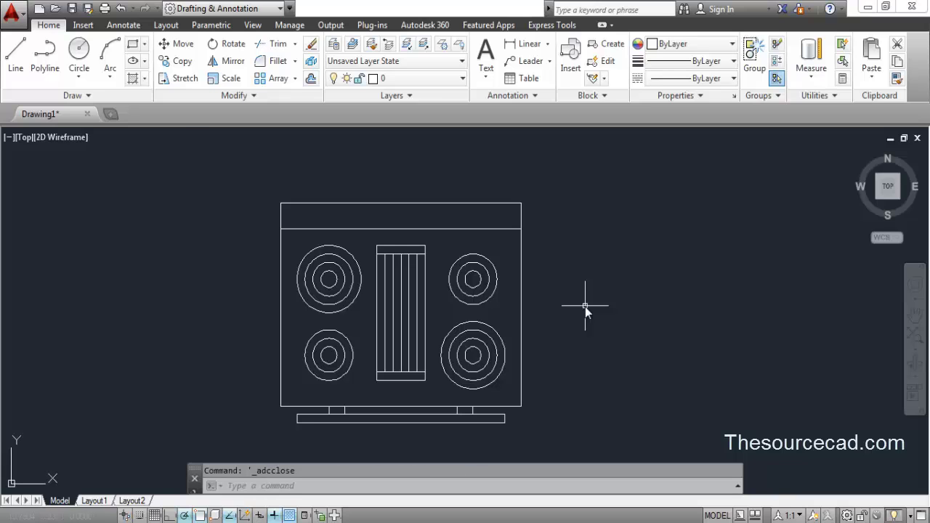
Step: Reopen DesignCenter, shift the palette left, and drag the Microwave block beside the range oven
{"action": "key", "text": "ctrl+2"}
{"action": "mouse_move", "coordinate": [196, 160]}
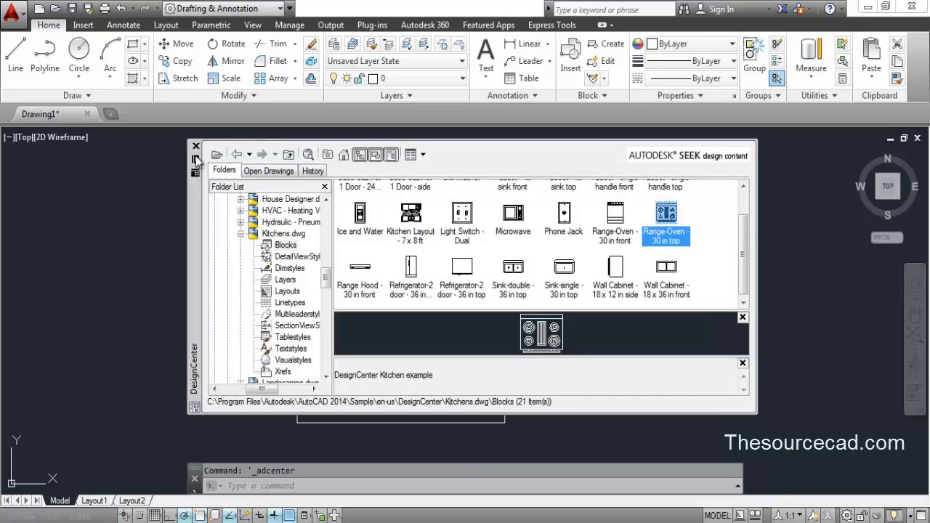
{"action": "left_click", "coordinate": [715, 250]}
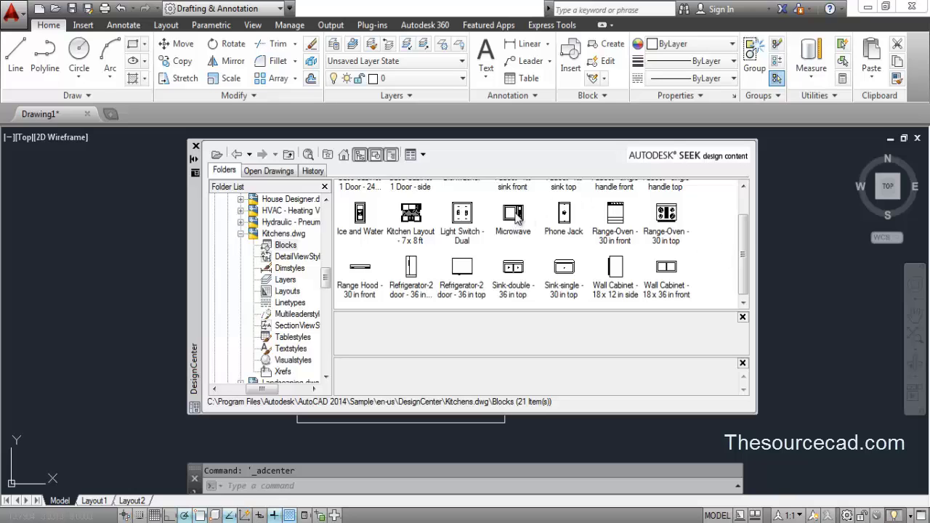
{"action": "left_click_drag", "start_coordinate": [191, 211], "coordinate": [128, 217]}
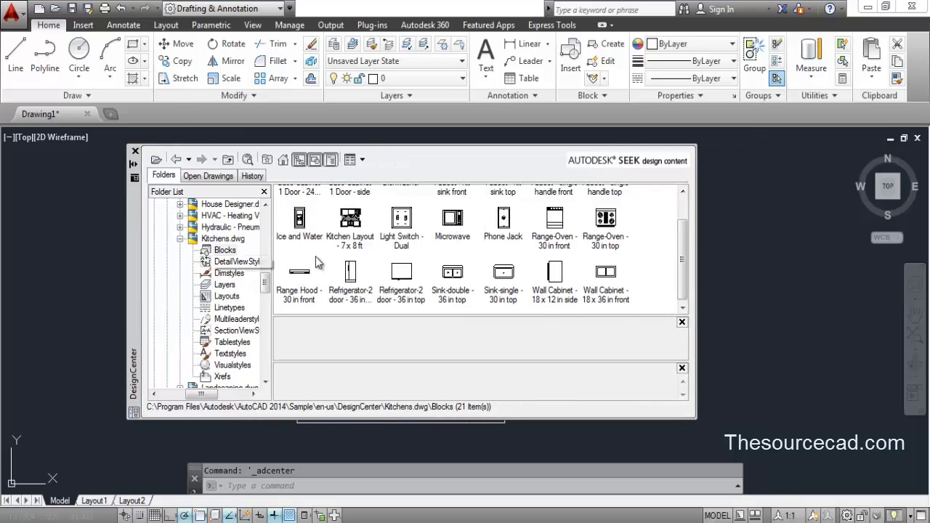
{"action": "mouse_move", "coordinate": [456, 222]}
{"action": "left_mouse_down"}
{"action": "mouse_move", "coordinate": [605, 274]}
{"action": "mouse_move", "coordinate": [727, 274]}
{"action": "mouse_move", "coordinate": [718, 355]}
{"action": "left_mouse_up"}
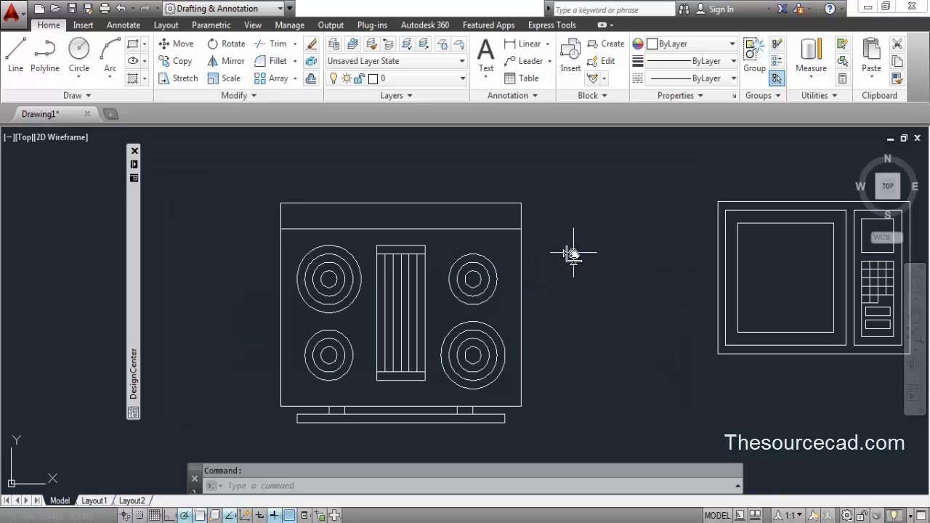
Step: Run REA (REGENALL) and pan and zoom to frame the range oven and microwave
{"action": "type", "text": "rea"}
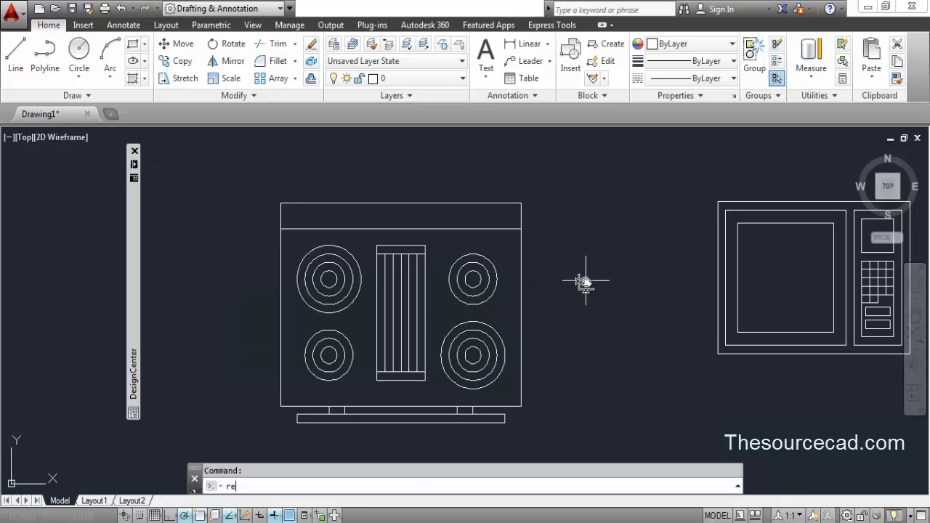
{"action": "key", "text": "Return"}
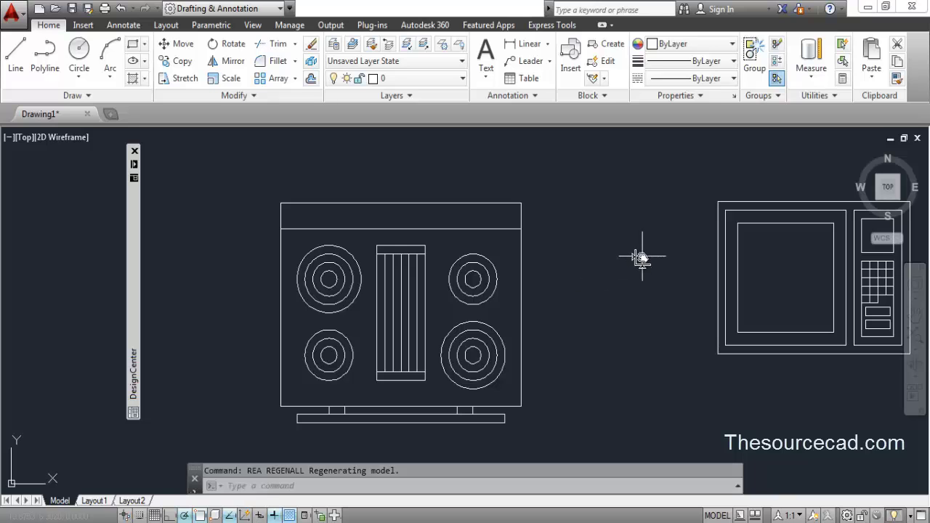
{"action": "mouse_move", "coordinate": [681, 269]}
{"action": "middle_mouse_down"}
{"action": "mouse_move", "coordinate": [585, 272]}
{"action": "mouse_move", "coordinate": [559, 282]}
{"action": "middle_mouse_up"}
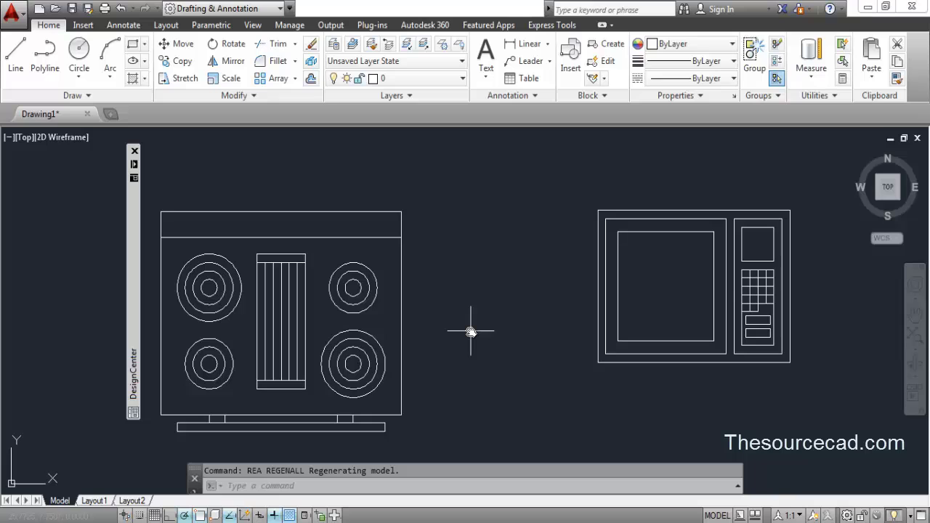
{"action": "scroll", "coordinate": [471, 332], "scroll_direction": "down", "scroll_amount": 4}
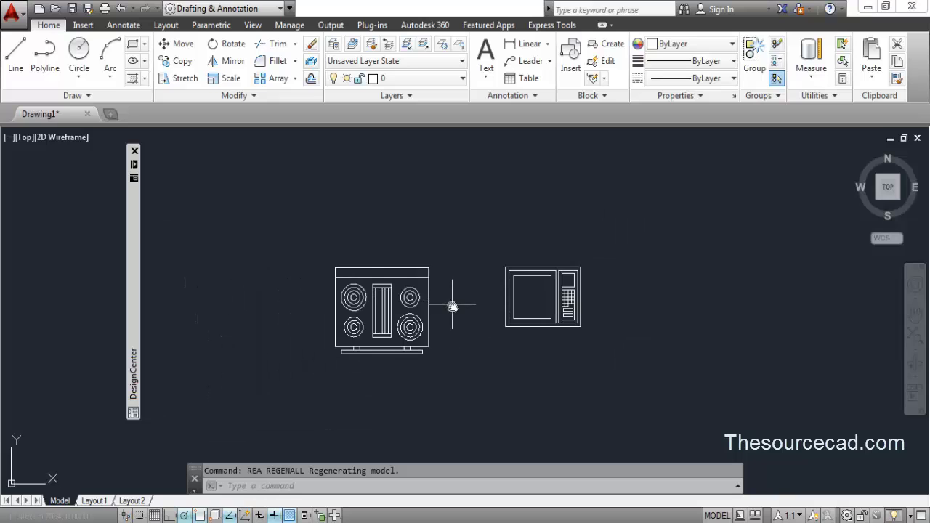
{"action": "scroll", "coordinate": [461, 305], "scroll_direction": "up", "scroll_amount": 4}
{"action": "scroll", "coordinate": [436, 295], "scroll_direction": "down", "scroll_amount": 3}
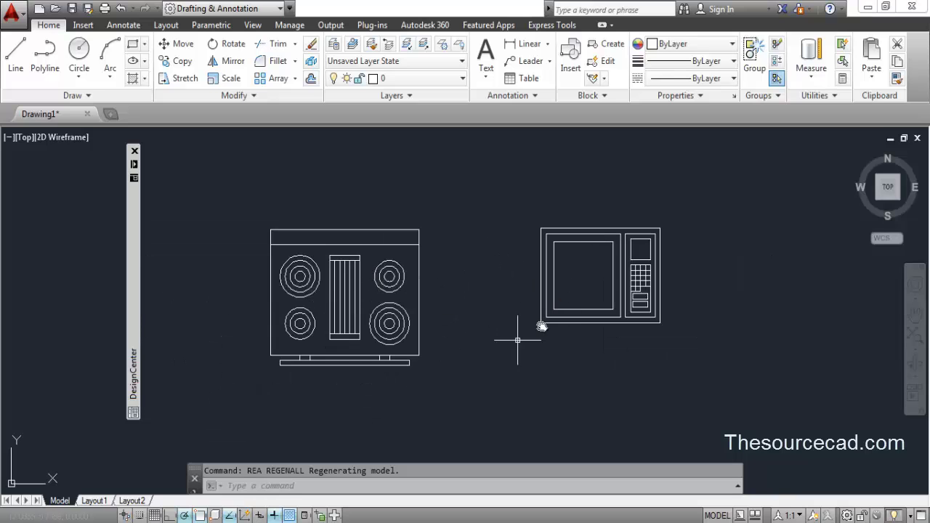
Step: Check the block definitions listed in the Insert dialog, then cancel
{"action": "left_click", "coordinate": [571, 57]}
{"action": "left_click", "coordinate": [465, 177]}
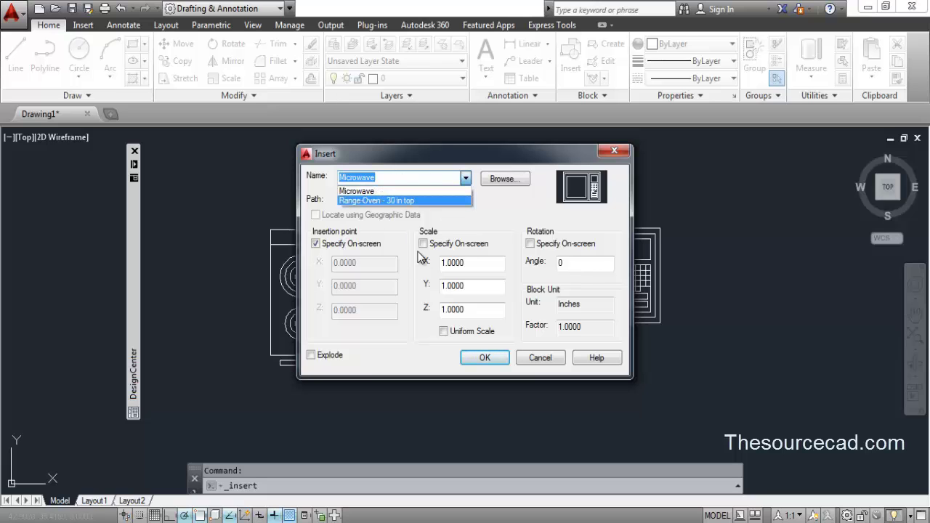
{"action": "left_click", "coordinate": [538, 366]}
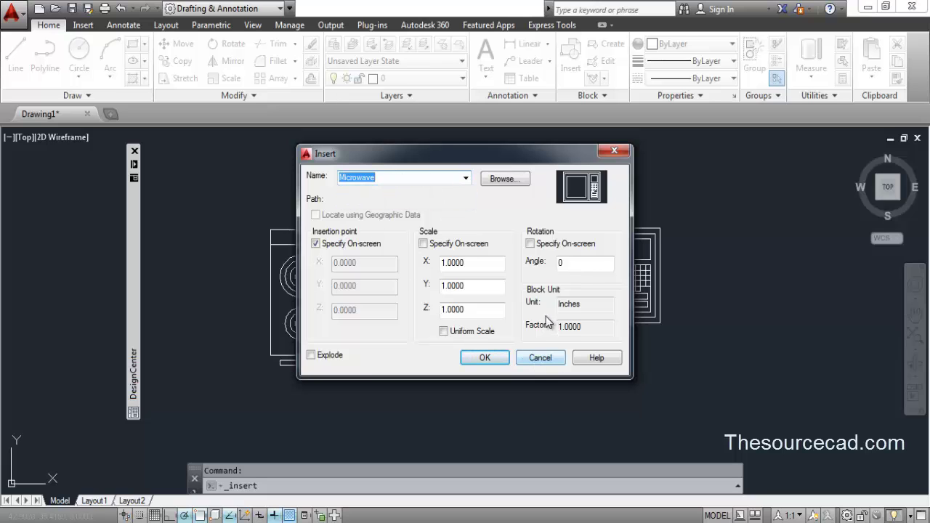
{"action": "left_click", "coordinate": [542, 356]}
Step: Window-select the range oven and microwave and erase them
{"action": "left_click", "coordinate": [635, 391]}
{"action": "left_click", "coordinate": [388, 202]}
{"action": "right_click", "coordinate": [390, 192]}
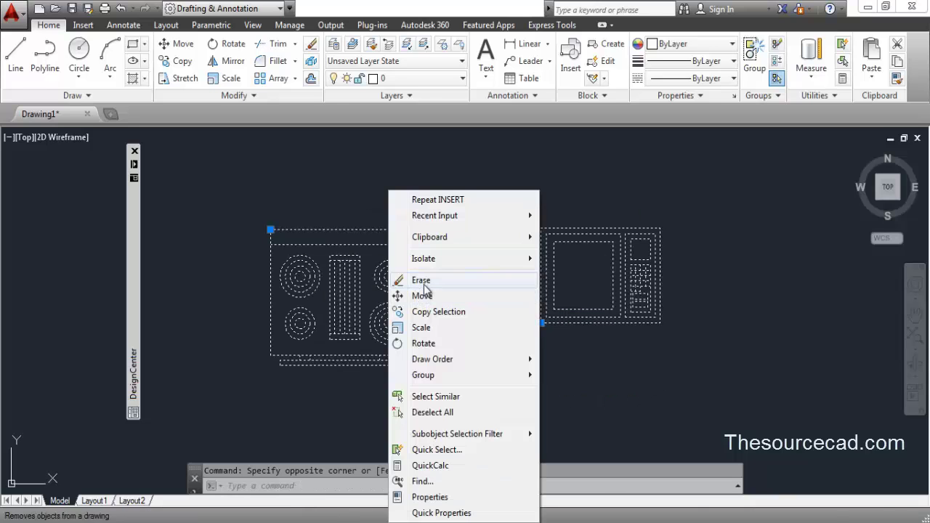
{"action": "left_click", "coordinate": [416, 281]}
Step: Confirm in the Insert dialog that both block definitions remain, then cancel
{"action": "left_click", "coordinate": [570, 71]}
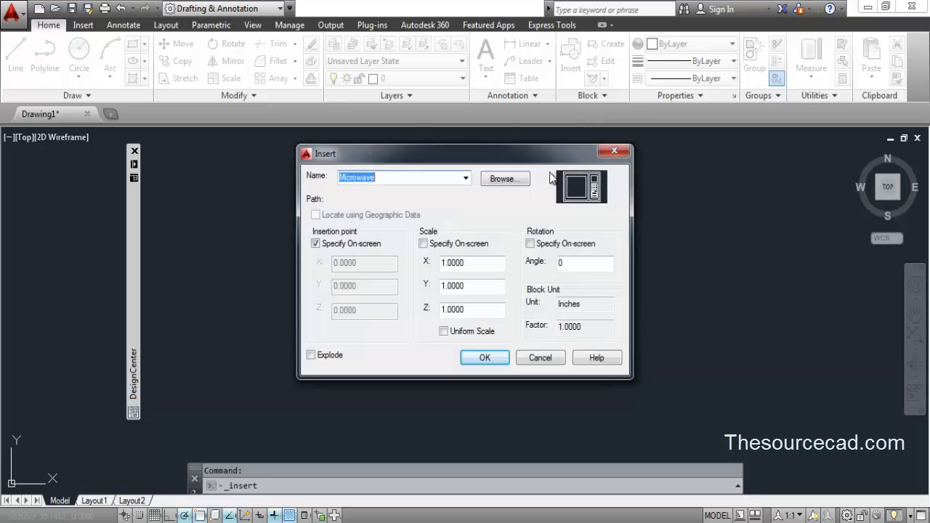
{"action": "left_click", "coordinate": [466, 178]}
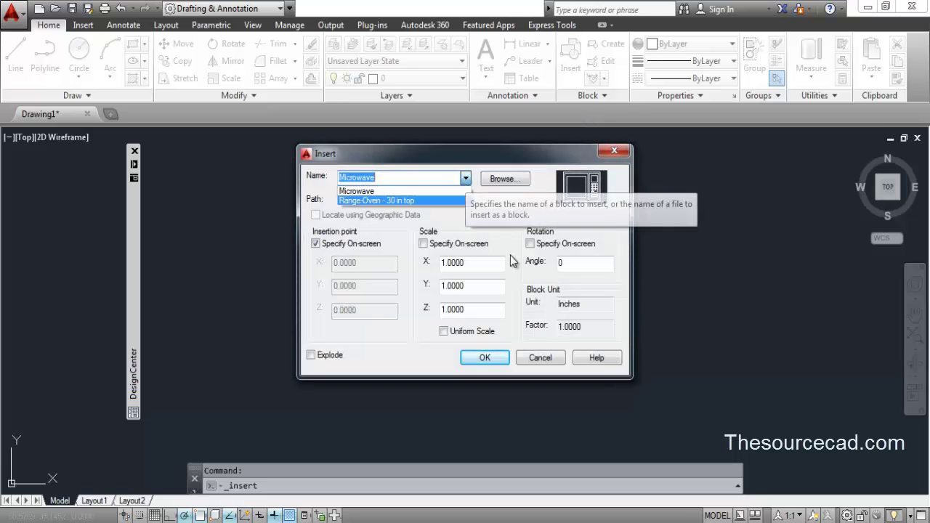
{"action": "left_click", "coordinate": [539, 360]}
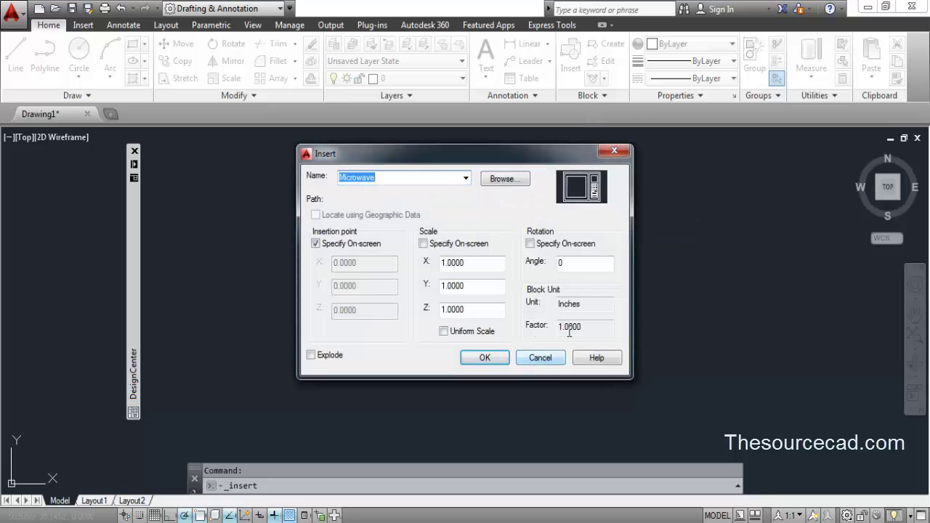
{"action": "left_click", "coordinate": [540, 357]}
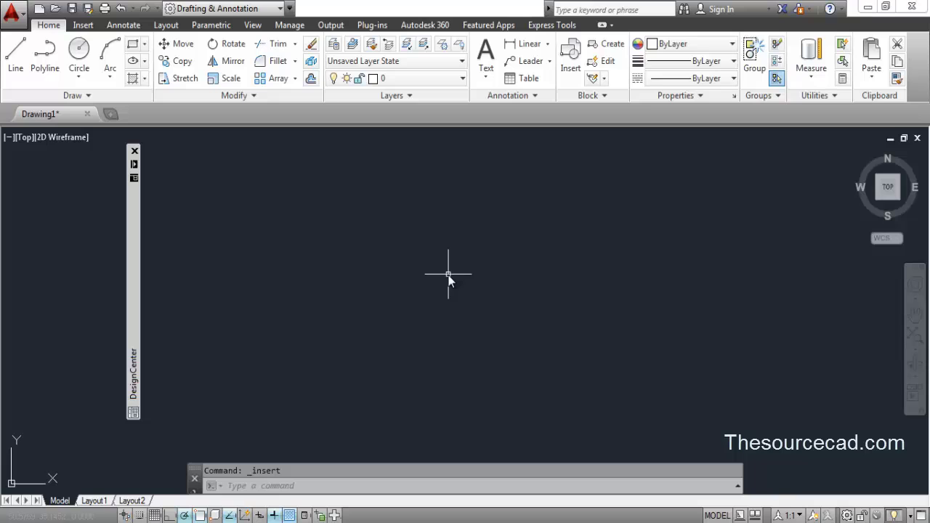
Step: Load Design centre.dwg from the Desktop into DesignCenter
{"action": "mouse_move", "coordinate": [133, 169]}
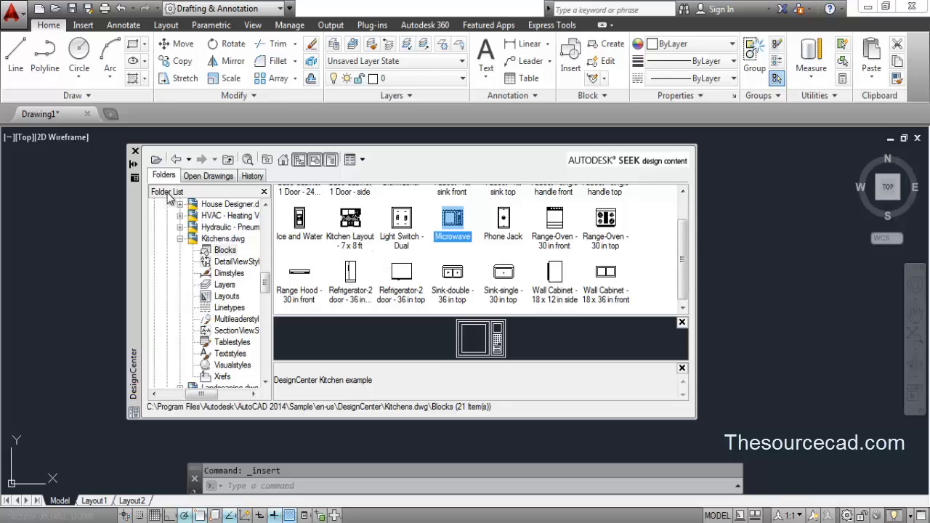
{"action": "left_click", "coordinate": [156, 160]}
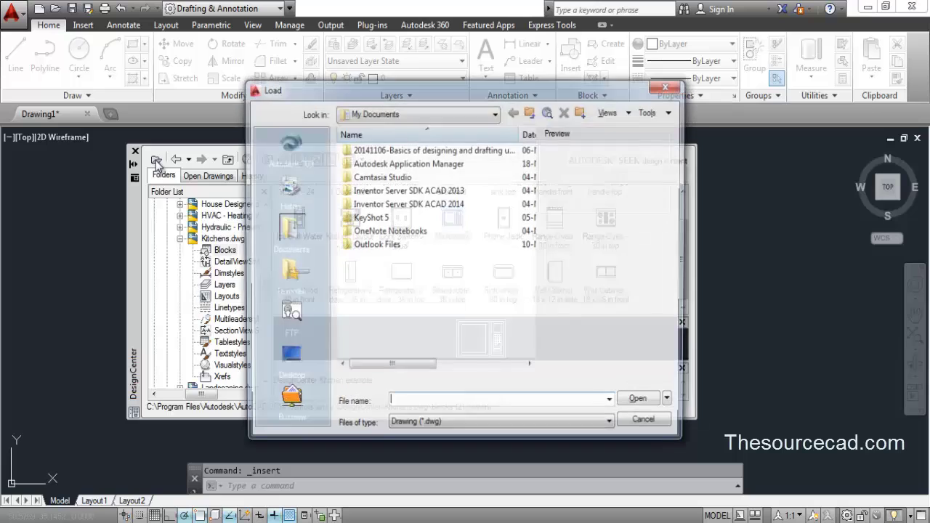
{"action": "left_click", "coordinate": [293, 364]}
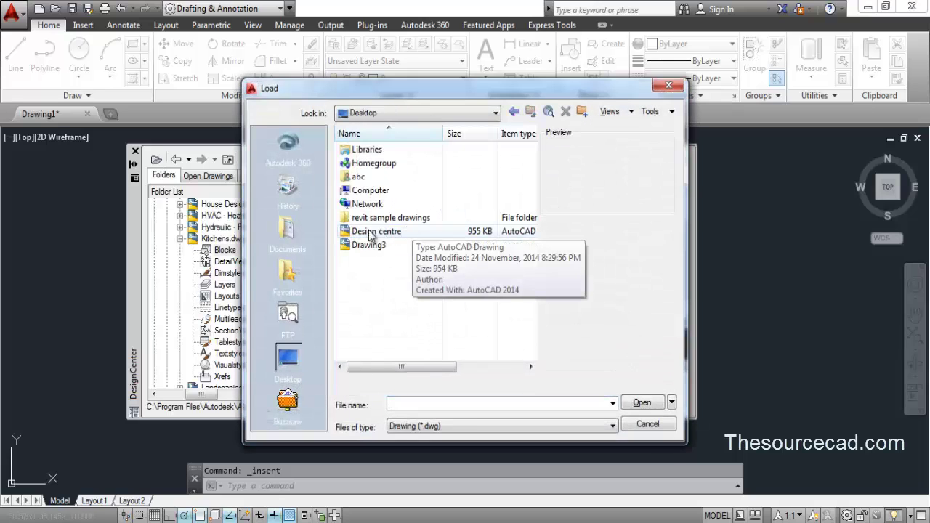
{"action": "double_click", "coordinate": [418, 234]}
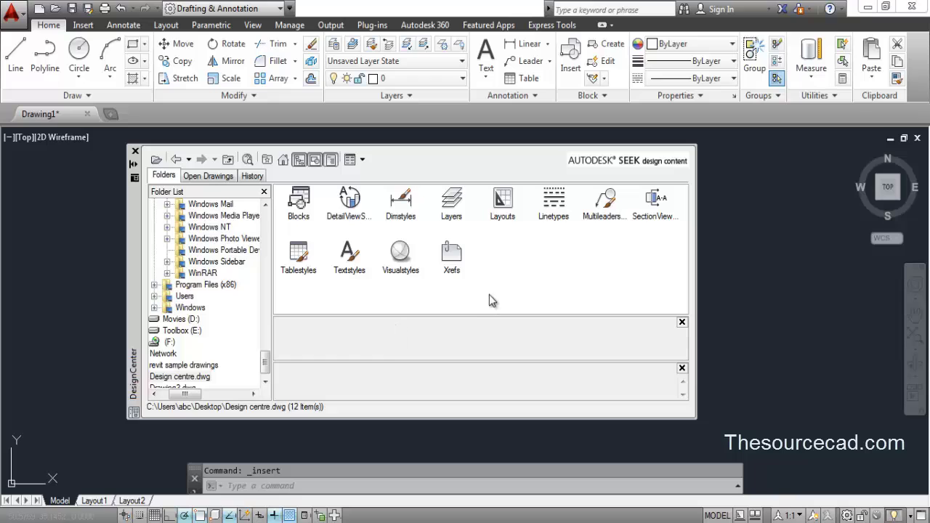
Step: Open Design centre.dwg's Blocks, drag block A$C19112724 into the drawing, and zoom to frame it
{"action": "double_click", "coordinate": [301, 203]}
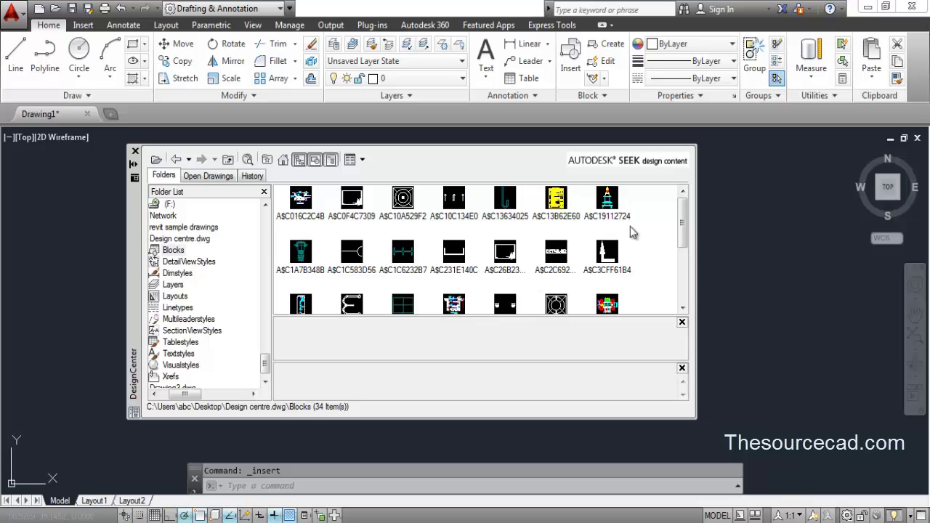
{"action": "left_click", "coordinate": [610, 215]}
{"action": "mouse_move", "coordinate": [607, 207]}
{"action": "left_mouse_down"}
{"action": "mouse_move", "coordinate": [681, 293]}
{"action": "mouse_move", "coordinate": [748, 293]}
{"action": "left_mouse_up"}
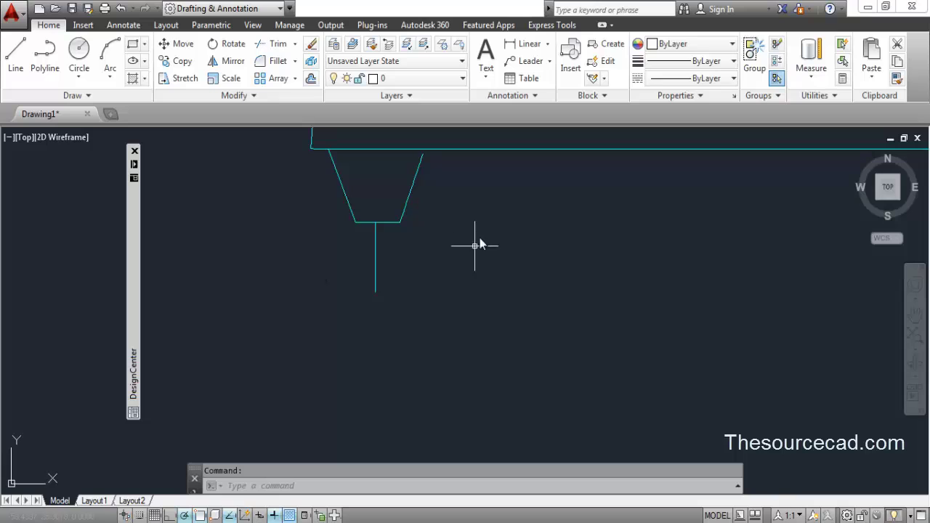
{"action": "double_click", "coordinate": [458, 217]}
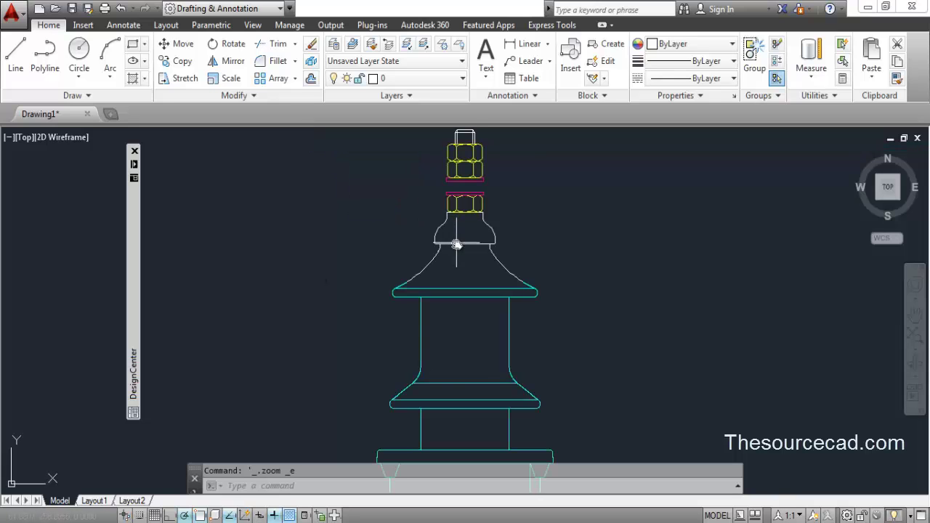
{"action": "scroll", "coordinate": [456, 239], "scroll_direction": "down", "scroll_amount": 2}
{"action": "middle_click_drag", "start_coordinate": [453, 328], "coordinate": [365, 320]}
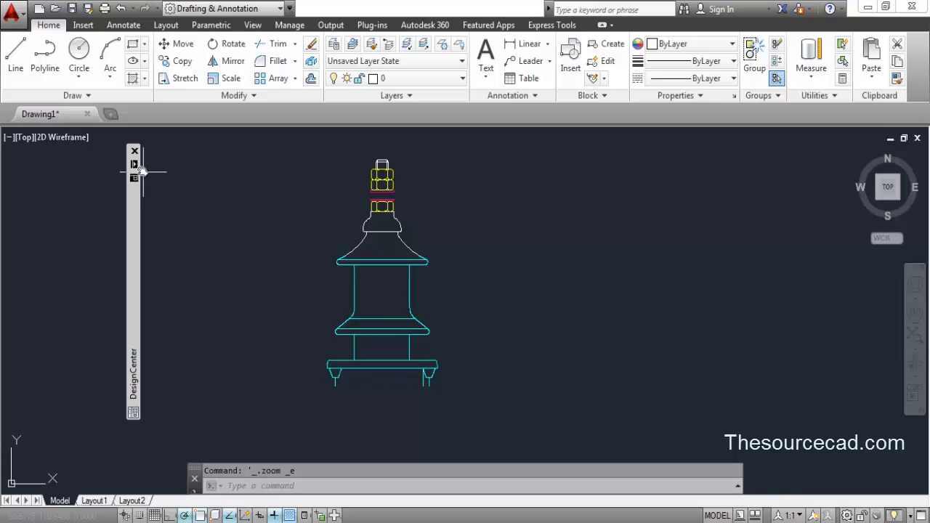
{"action": "mouse_move", "coordinate": [133, 168]}
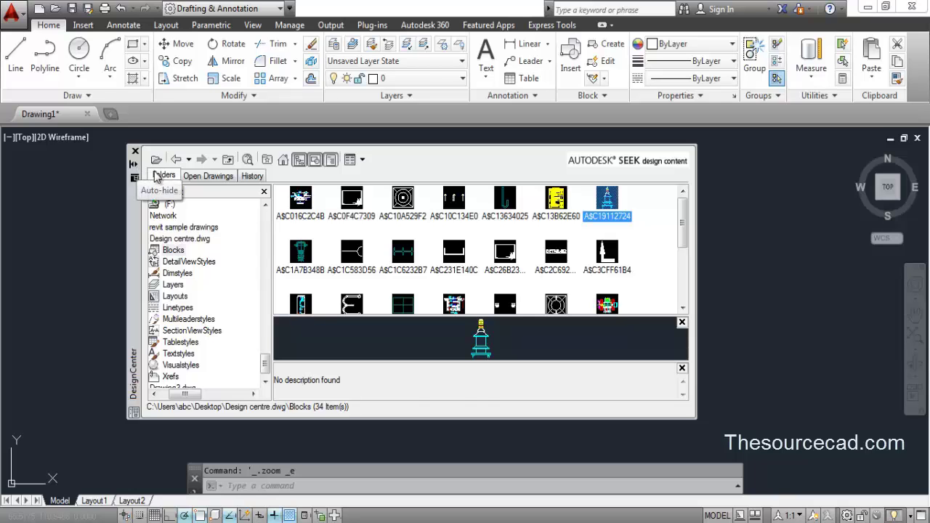
Step: Reselect Design centre.dwg, list its 38 layers such as CONDUCTOR and WIRE, and check the Layer dropdown
{"action": "left_click", "coordinate": [176, 160]}
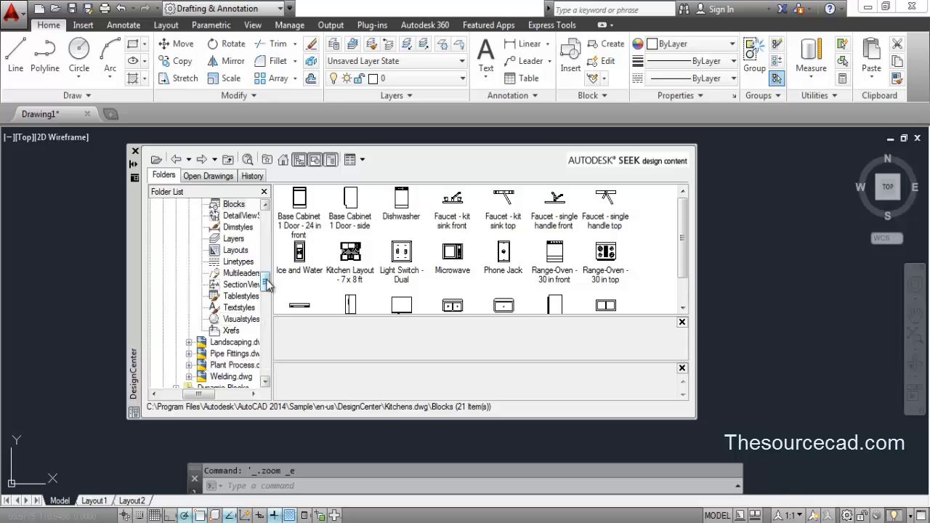
{"action": "left_click_drag", "start_coordinate": [266, 283], "coordinate": [266, 379]}
{"action": "left_click_drag", "start_coordinate": [193, 394], "coordinate": [173, 394]}
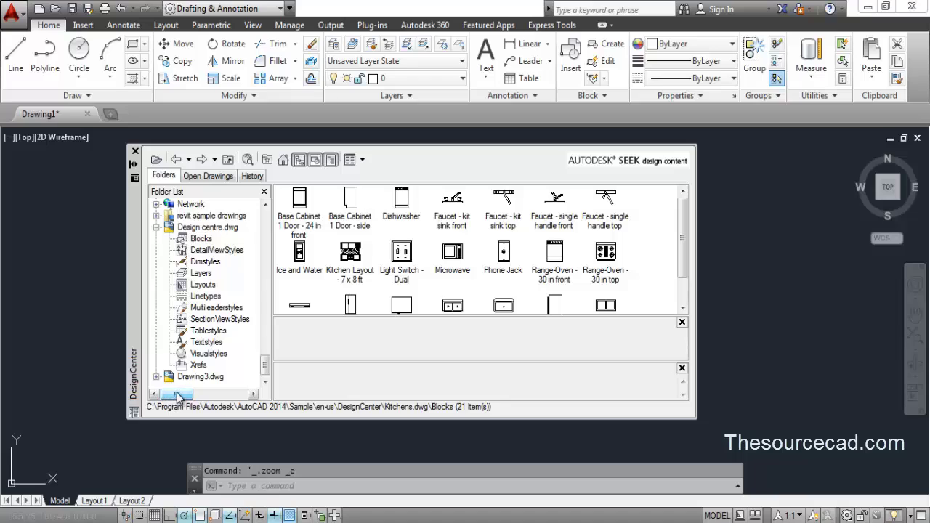
{"action": "left_click", "coordinate": [205, 228]}
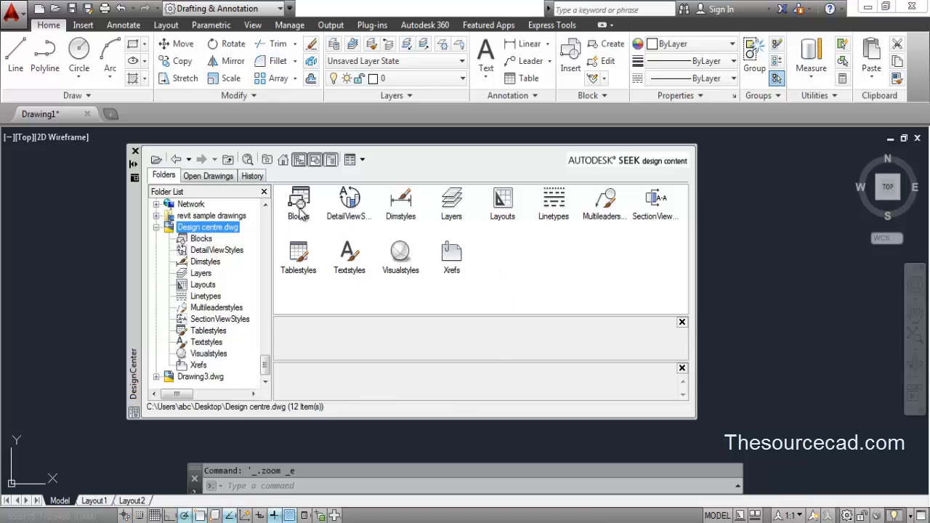
{"action": "double_click", "coordinate": [450, 207]}
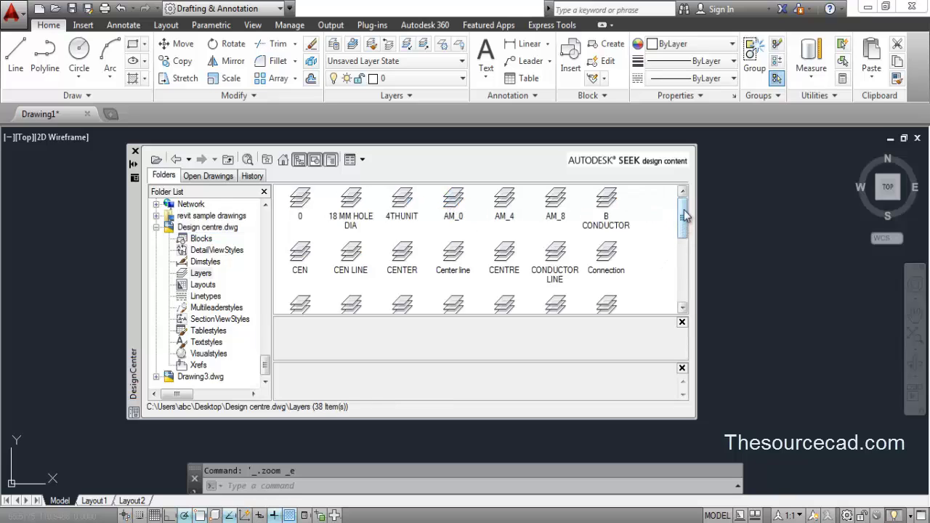
{"action": "left_click_drag", "start_coordinate": [686, 210], "coordinate": [685, 281]}
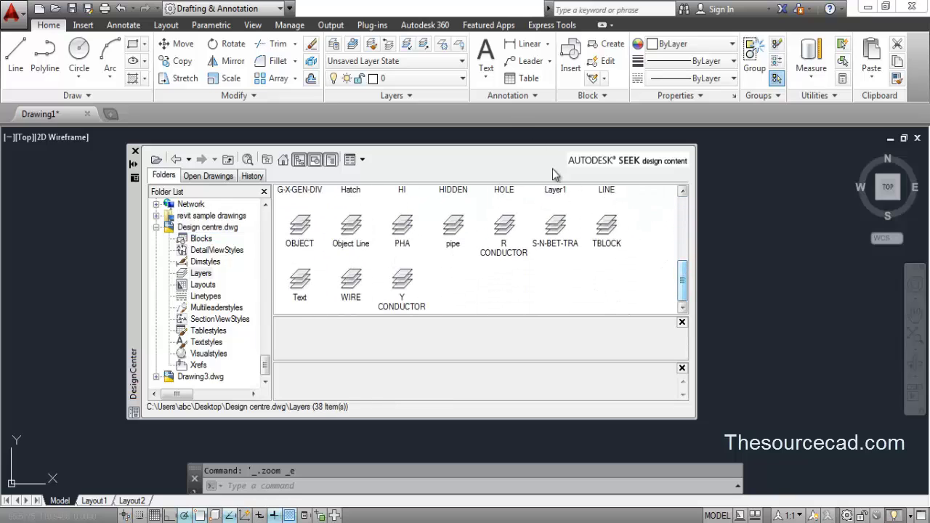
{"action": "left_click", "coordinate": [454, 80]}
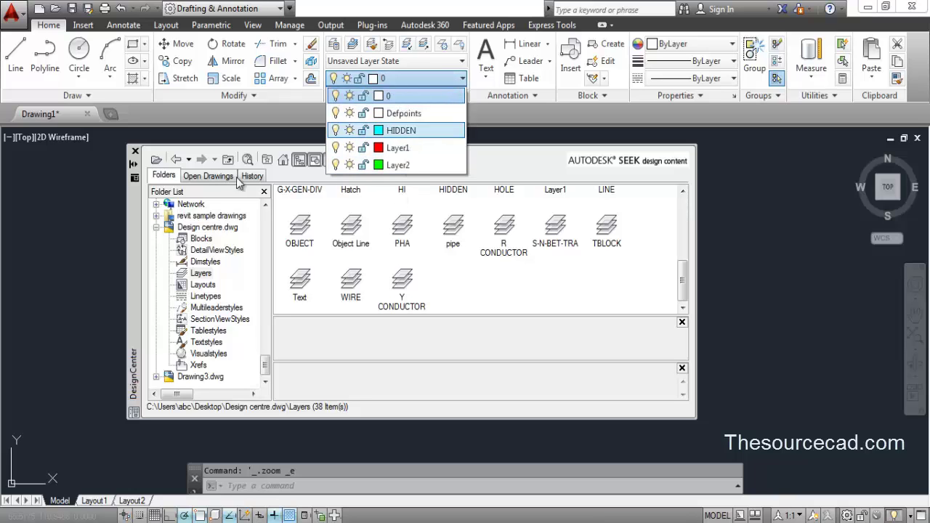
Step: Auto-hide DesignCenter, drag Design centre.dwg's PHA layer into the drawing, and confirm it in the Layer list
{"action": "left_click", "coordinate": [135, 164]}
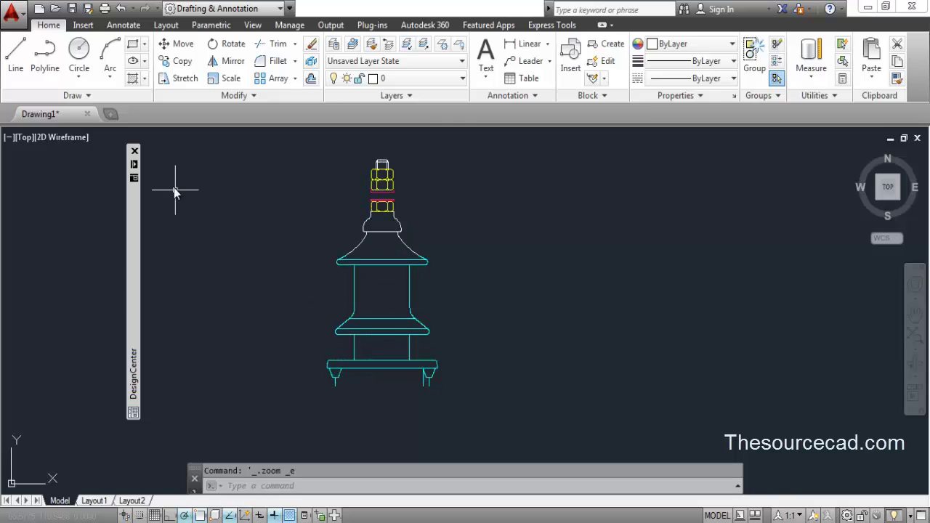
{"action": "mouse_move", "coordinate": [138, 165]}
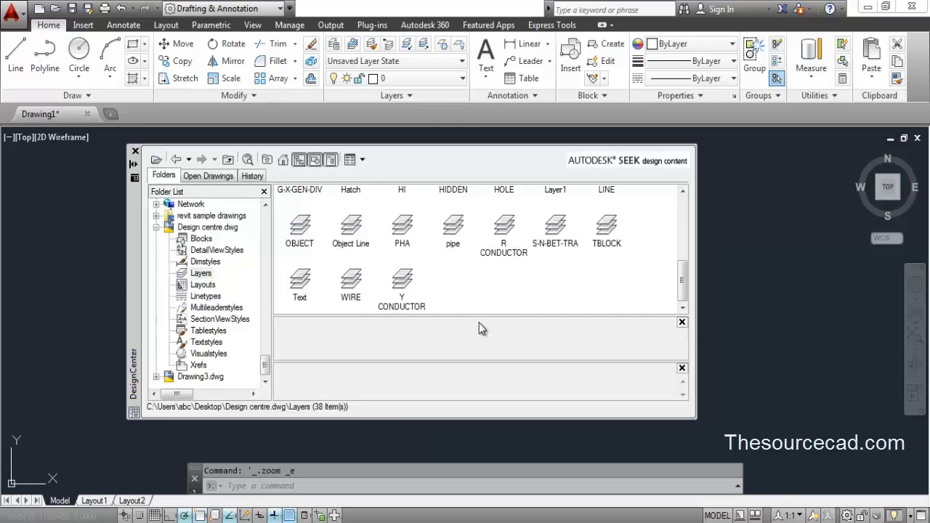
{"action": "left_click", "coordinate": [407, 77]}
{"action": "mouse_move", "coordinate": [405, 231]}
{"action": "left_mouse_down"}
{"action": "mouse_move", "coordinate": [450, 277]}
{"action": "mouse_move", "coordinate": [681, 280]}
{"action": "mouse_move", "coordinate": [734, 238]}
{"action": "left_mouse_up"}
{"action": "left_click", "coordinate": [460, 80]}
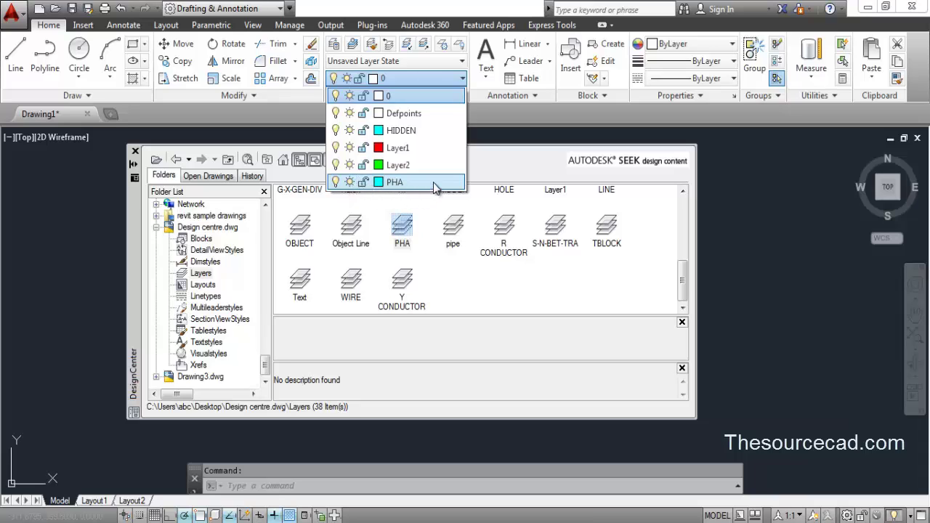
{"action": "left_click", "coordinate": [528, 289]}
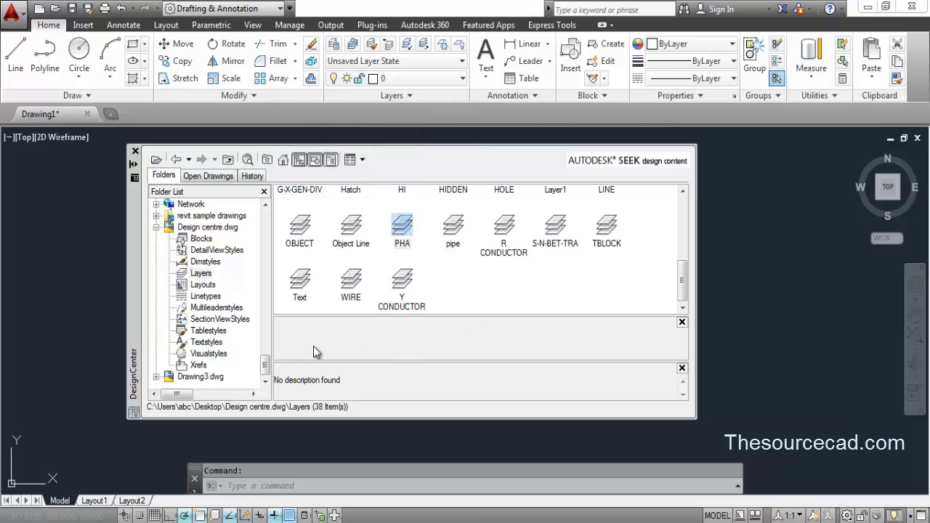
{"action": "left_click", "coordinate": [196, 228]}
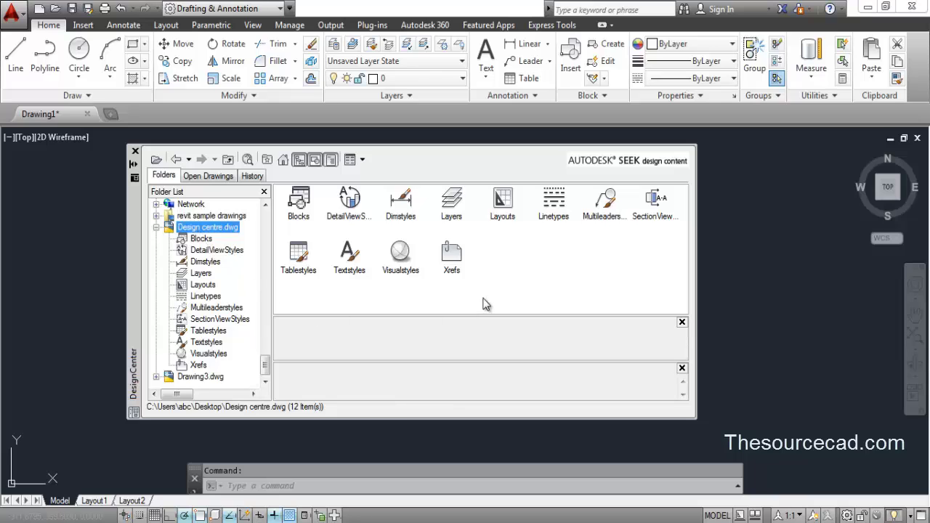
Step: Drag the Copy of Ar dimension style into the drawing and confirm it in the Dimension Style Manager
{"action": "double_click", "coordinate": [409, 211]}
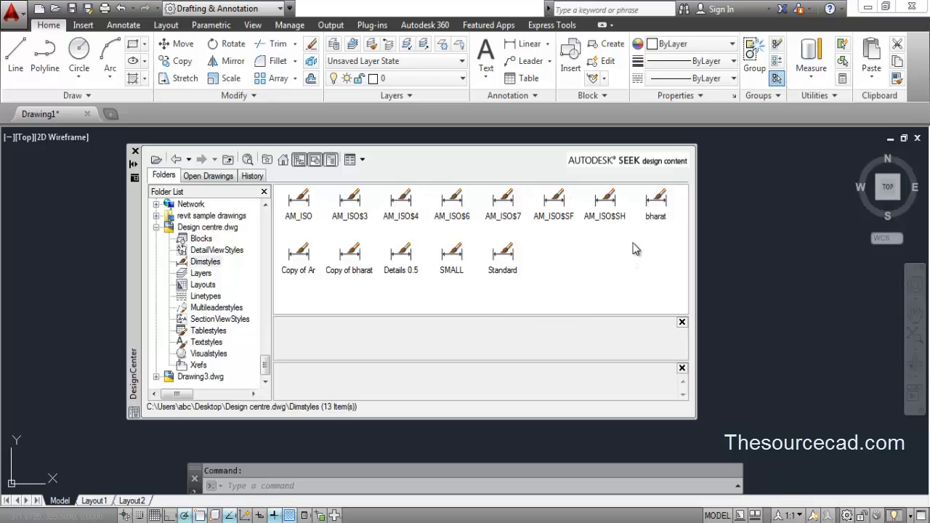
{"action": "left_click", "coordinate": [304, 260]}
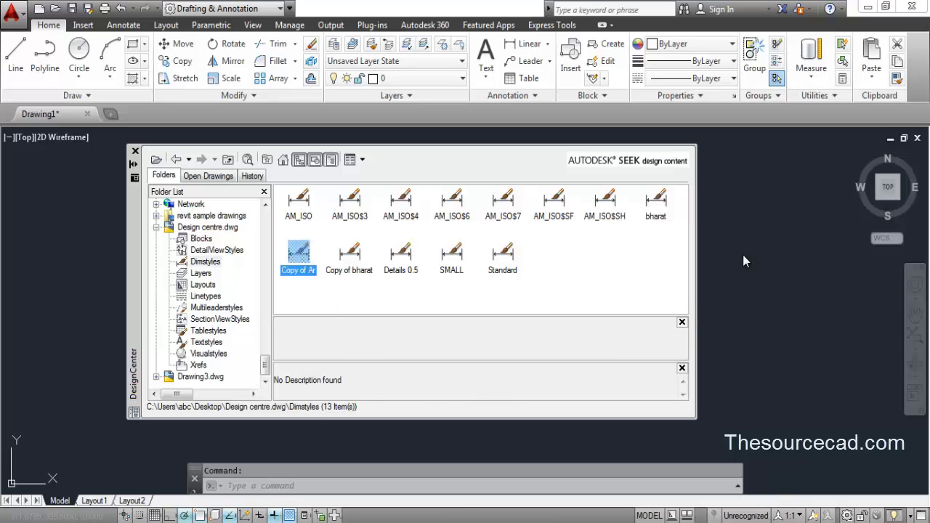
{"action": "left_click", "coordinate": [127, 25]}
{"action": "left_click", "coordinate": [410, 97]}
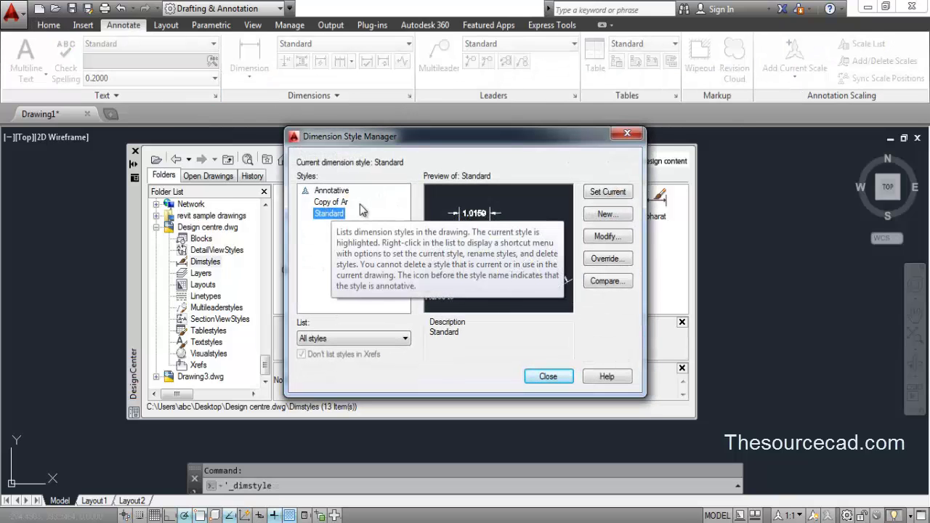
{"action": "left_click", "coordinate": [626, 134]}
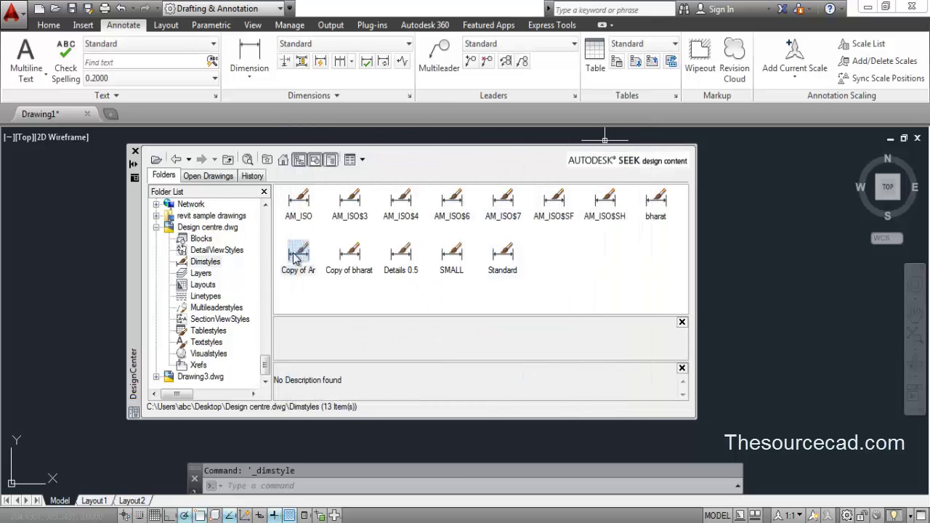
{"action": "left_click", "coordinate": [214, 229]}
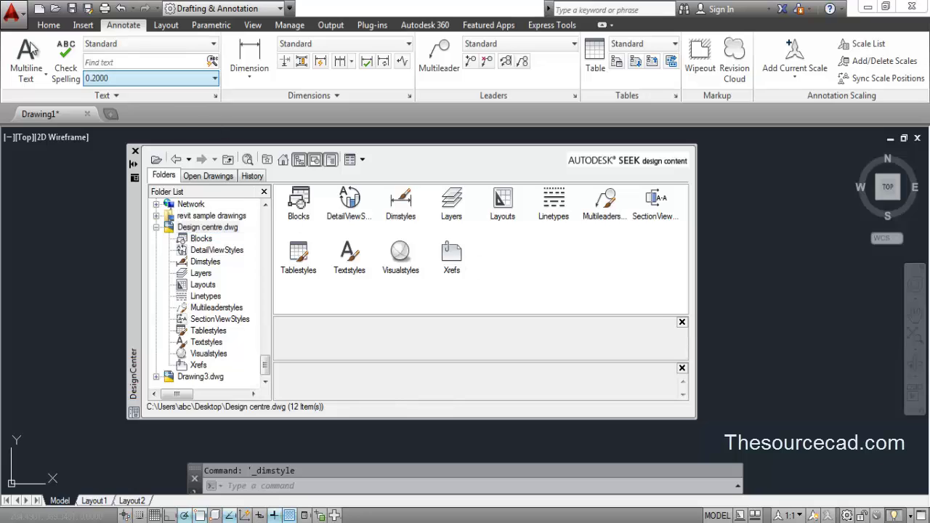
Step: Return to the Home ribbon and move DesignCenter up to the Desktop folder's six items
{"action": "left_click", "coordinate": [61, 27]}
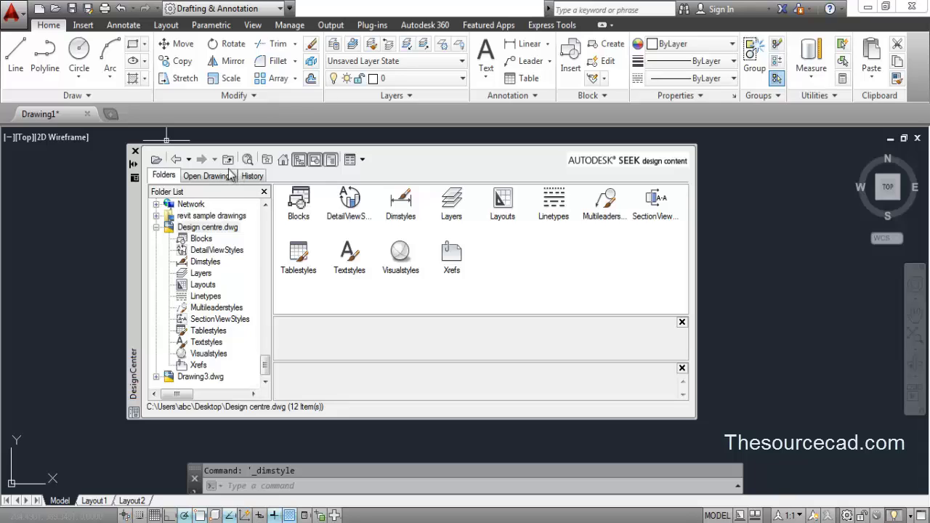
{"action": "left_click", "coordinate": [228, 161]}
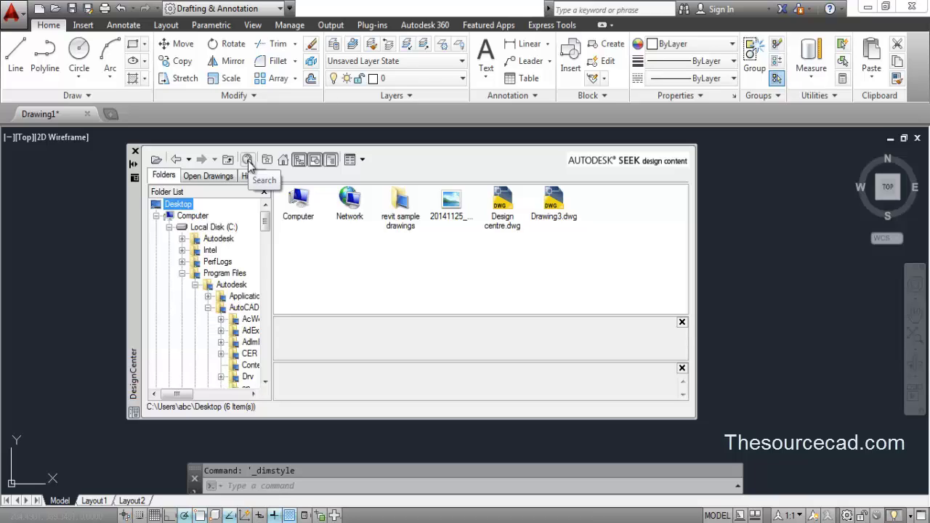
Step: Open Design centre.dwg's Blocks and scroll through its 34 block thumbnails
{"action": "double_click", "coordinate": [502, 204]}
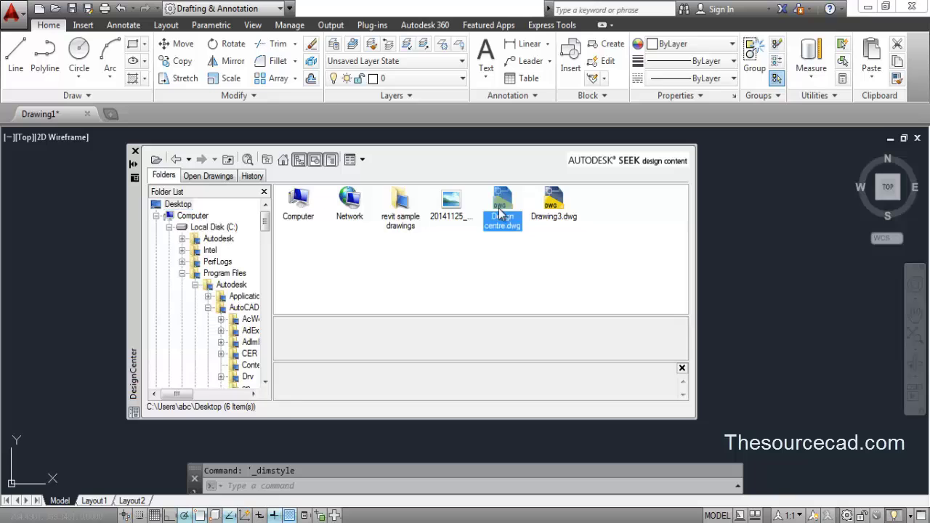
{"action": "double_click", "coordinate": [300, 204]}
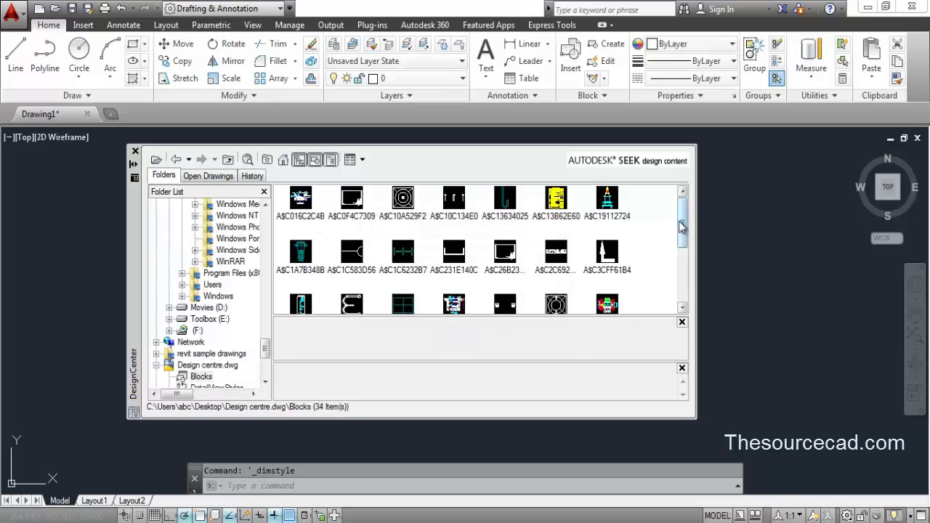
{"action": "left_click_drag", "start_coordinate": [686, 218], "coordinate": [686, 271]}
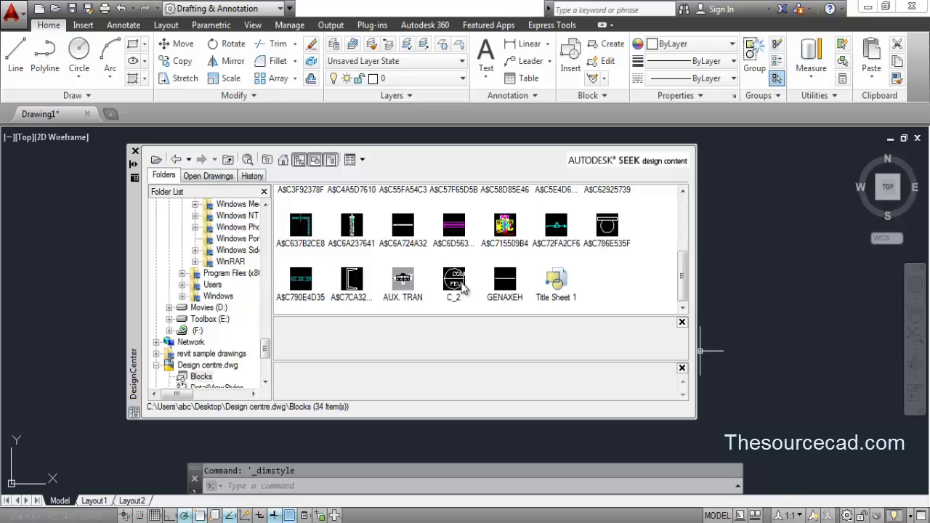
Step: Open DesignCenter Search set to look for Blocks in the Desktop folder, subfolders included
{"action": "left_click", "coordinate": [247, 160]}
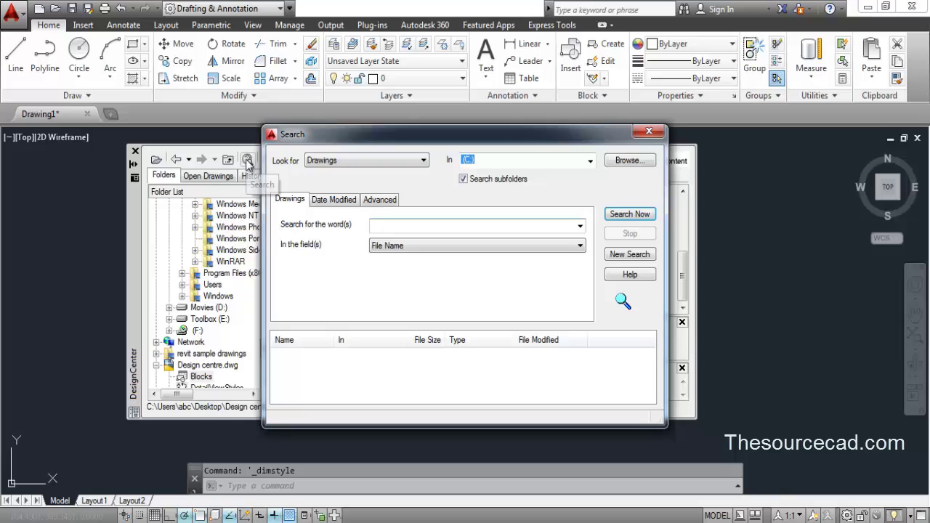
{"action": "left_click", "coordinate": [370, 161]}
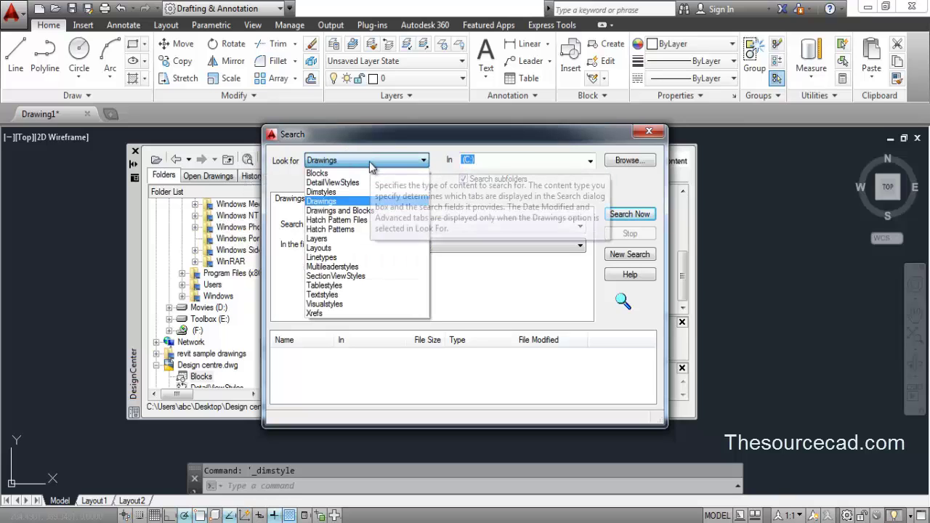
{"action": "left_click", "coordinate": [365, 175]}
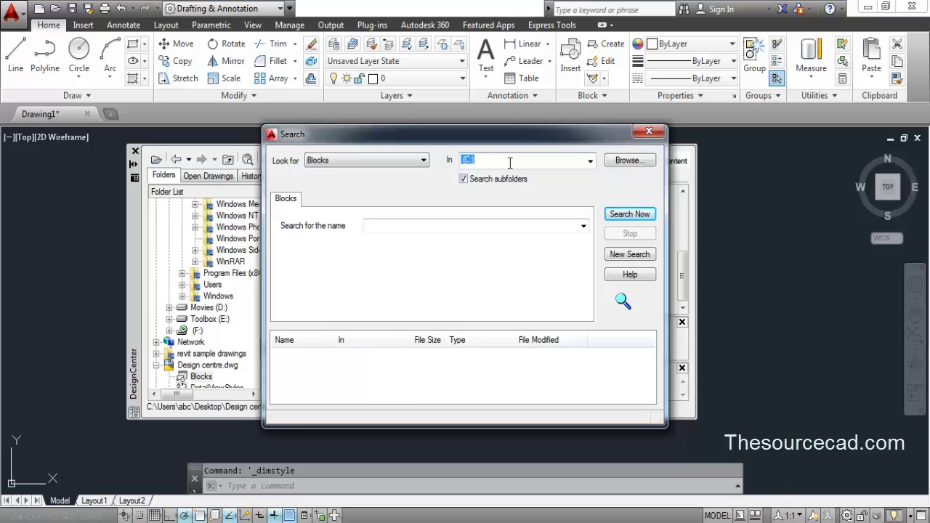
{"action": "left_click", "coordinate": [614, 163]}
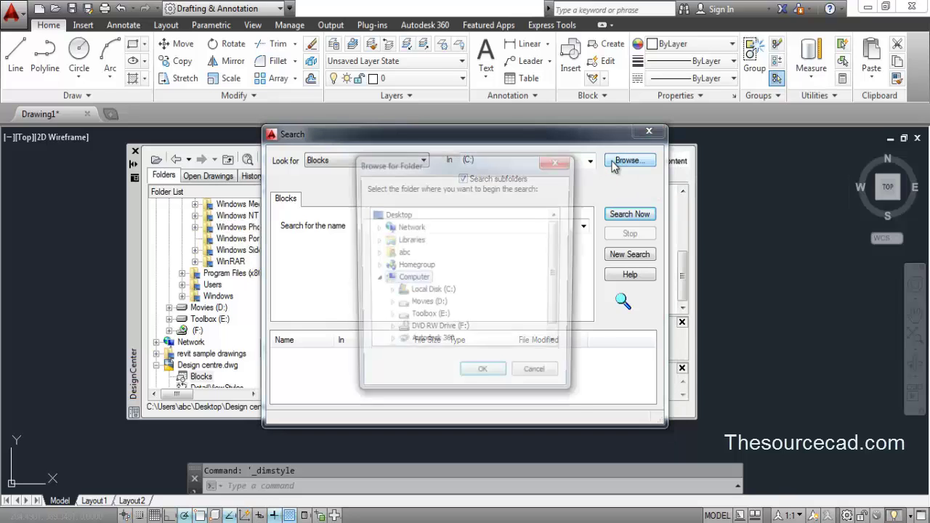
{"action": "left_click", "coordinate": [397, 215]}
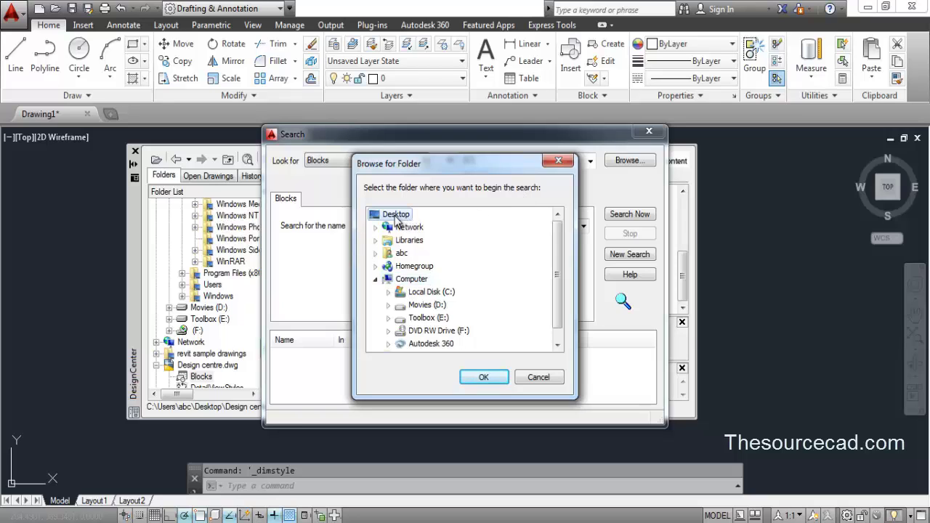
{"action": "left_click", "coordinate": [485, 376]}
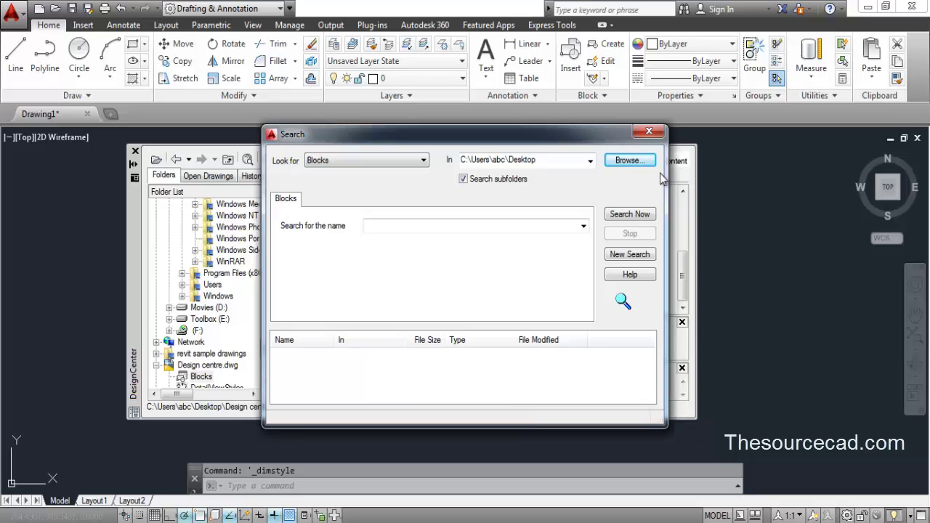
{"action": "left_click", "coordinate": [636, 168]}
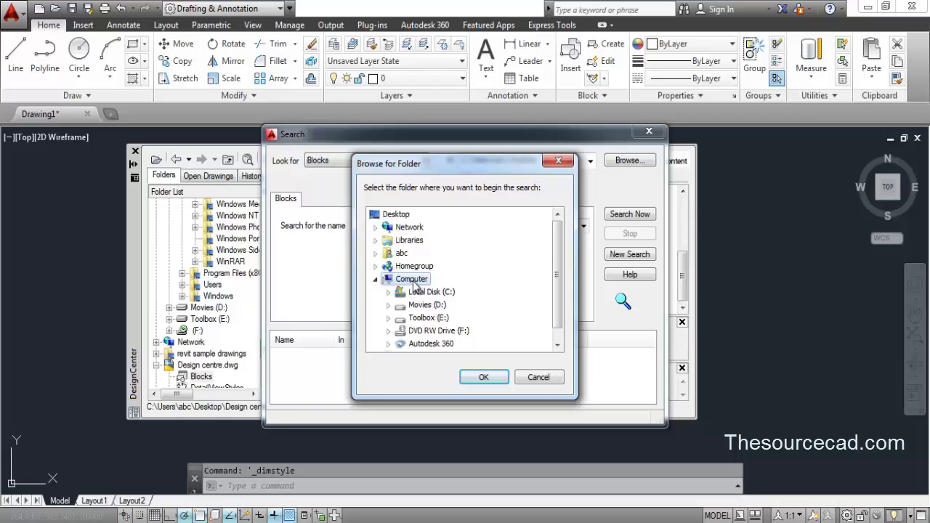
{"action": "left_click", "coordinate": [396, 216]}
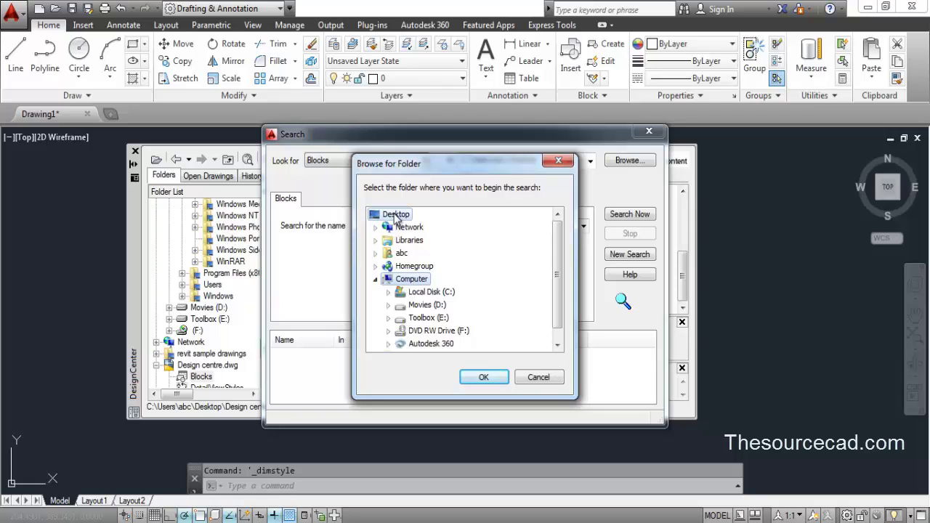
{"action": "left_click", "coordinate": [482, 378]}
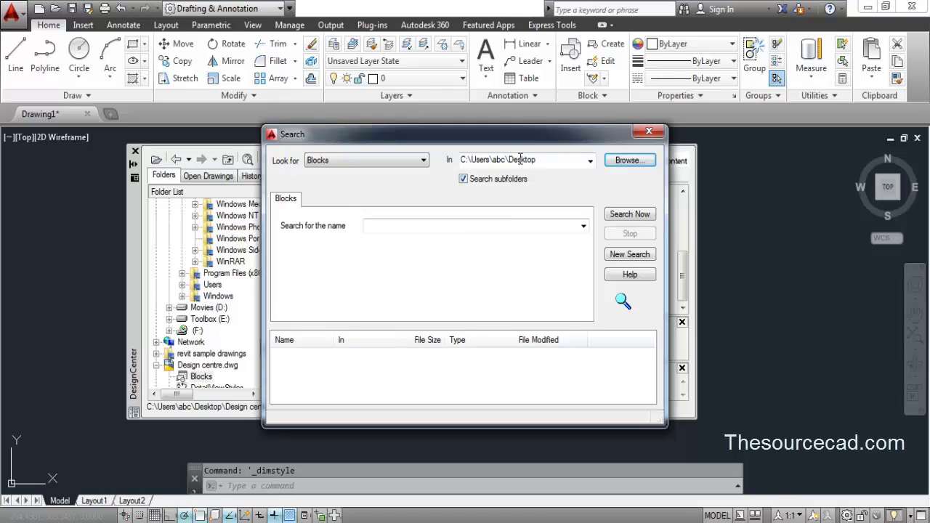
Step: Search for the block name c_2, finding C_2 in Design centre.dwg
{"action": "left_click", "coordinate": [462, 226]}
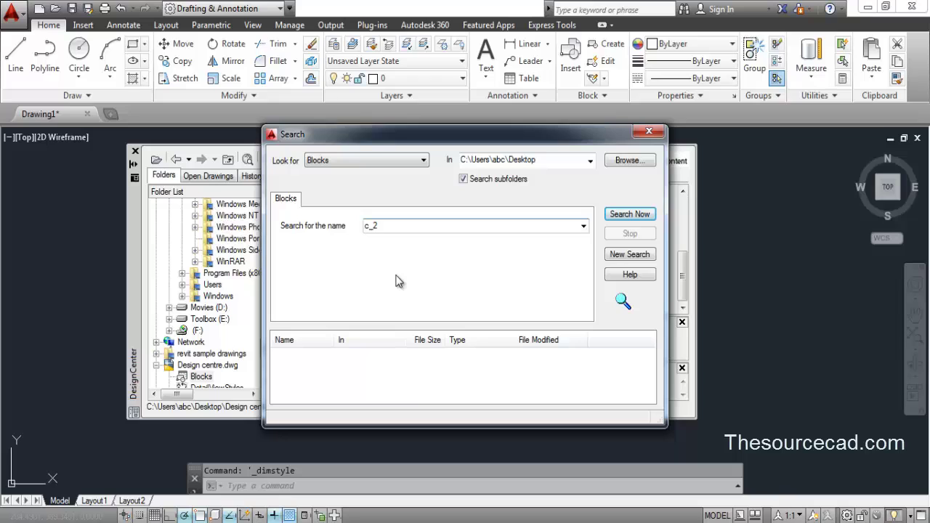
{"action": "key", "text": "Return"}
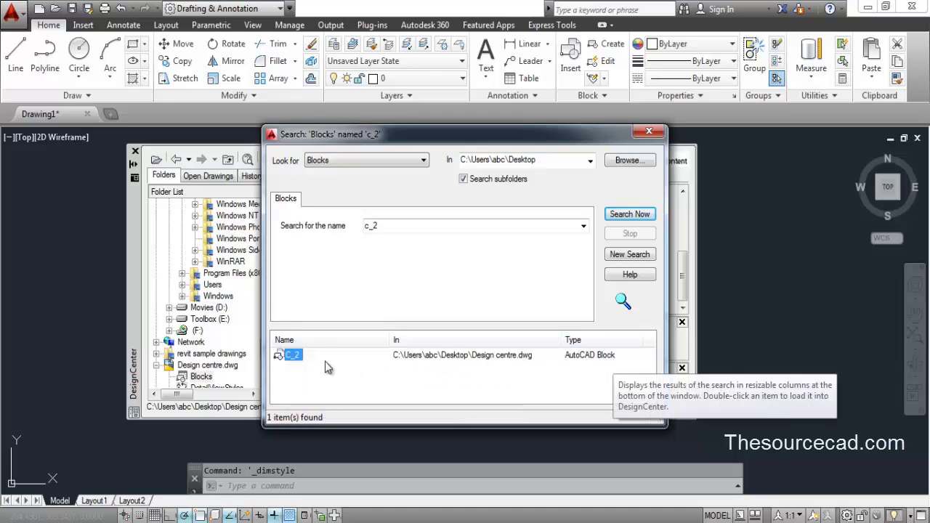
Step: Insert the C_2 block with attribute values X and XX, then zoom to extents
{"action": "mouse_move", "coordinate": [294, 356]}
{"action": "left_mouse_down"}
{"action": "mouse_move", "coordinate": [274, 368]}
{"action": "mouse_move", "coordinate": [91, 316]}
{"action": "mouse_move", "coordinate": [67, 295]}
{"action": "left_mouse_up"}
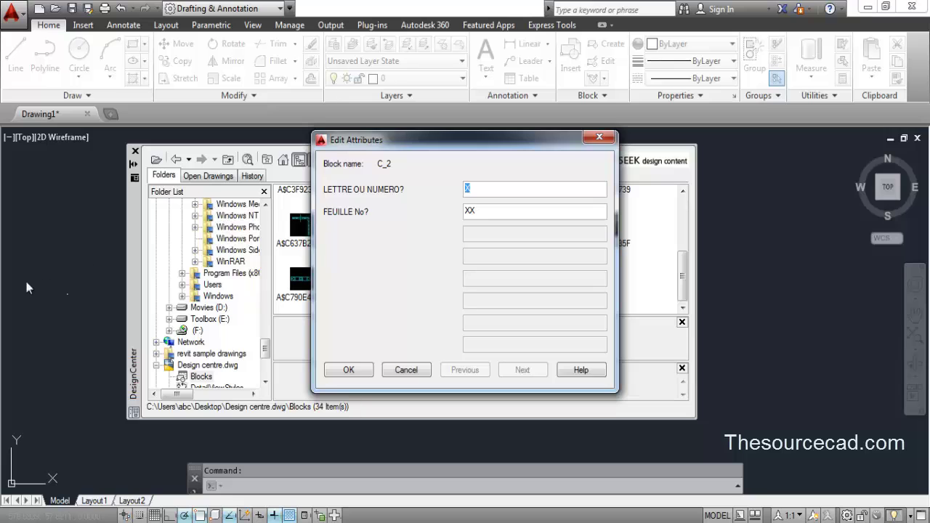
{"action": "left_click", "coordinate": [356, 371]}
{"action": "scroll", "coordinate": [81, 267], "scroll_direction": "up", "scroll_amount": 3}
{"action": "scroll", "coordinate": [36, 276], "scroll_direction": "up", "scroll_amount": 4}
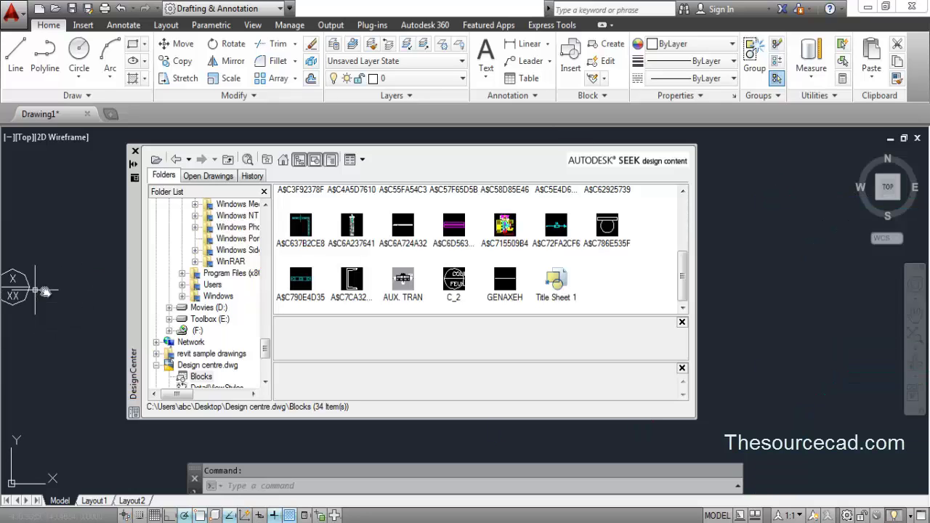
{"action": "middle_click_drag", "start_coordinate": [87, 294], "coordinate": [119, 306]}
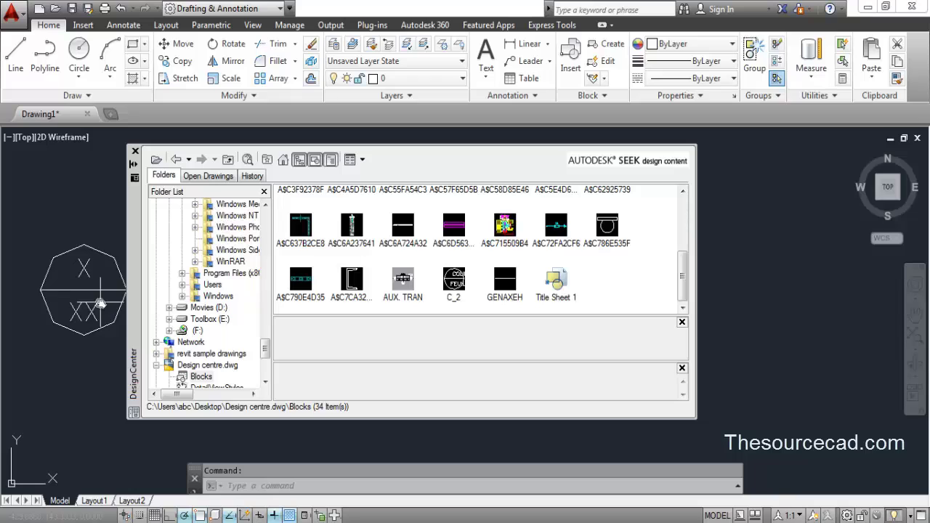
{"action": "middle_click", "coordinate": [106, 278]}
{"action": "middle_click", "coordinate": [106, 277]}
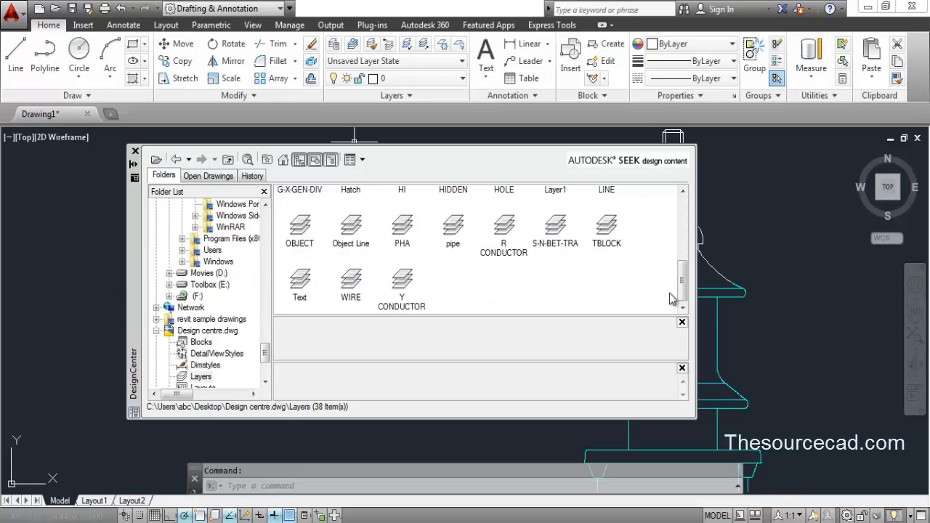
Step: Go to DesignCenter's empty Favorites\Autodesk folder
{"action": "left_click", "coordinate": [684, 221]}
{"action": "left_click", "coordinate": [685, 222]}
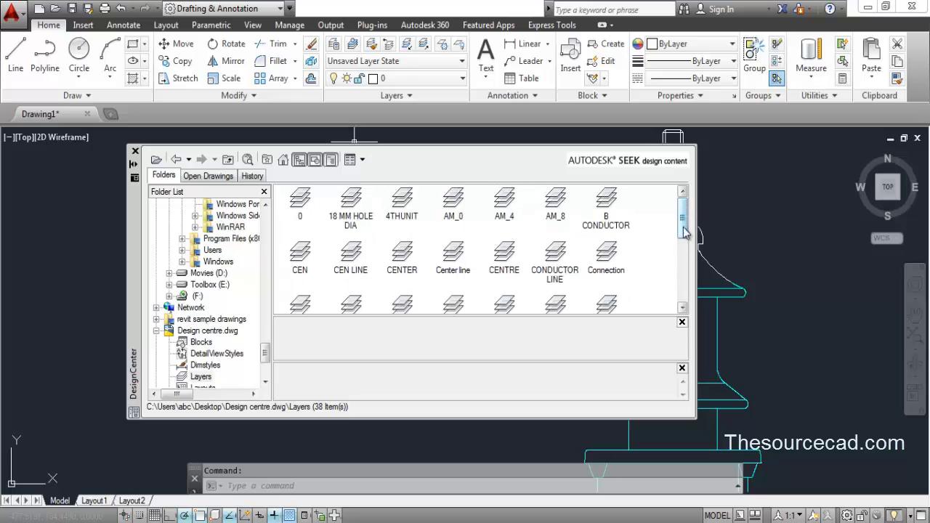
{"action": "left_click", "coordinate": [266, 160]}
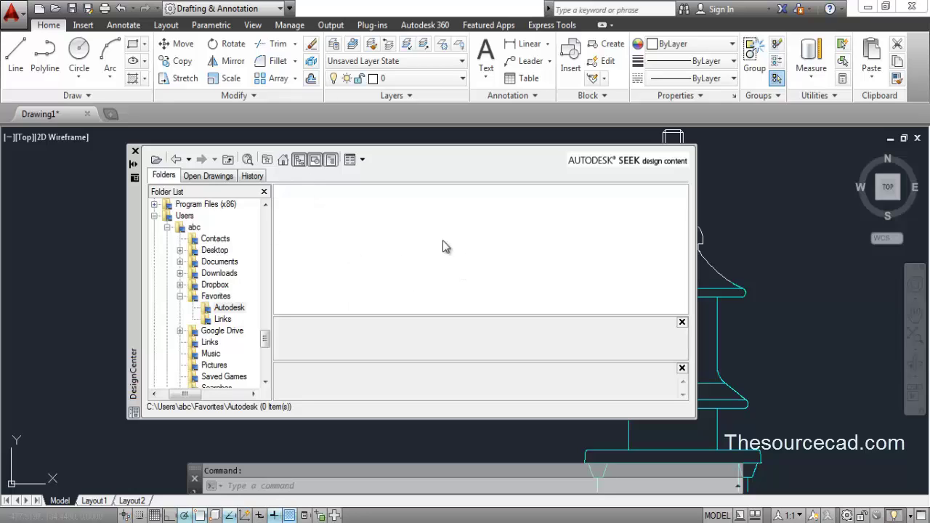
Step: Jump to the Sample folder, browse into en-us\DesignCenter, then return to Sample
{"action": "left_click", "coordinate": [283, 159]}
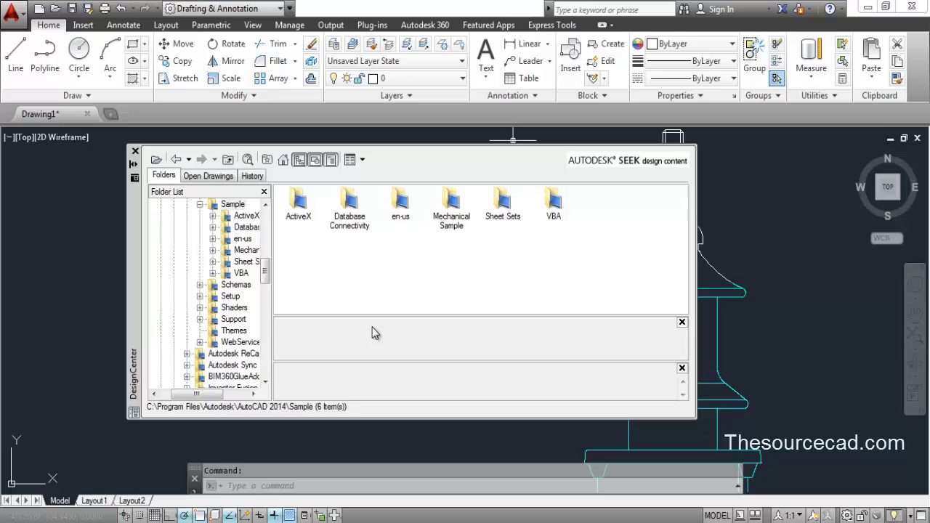
{"action": "left_click", "coordinate": [283, 159]}
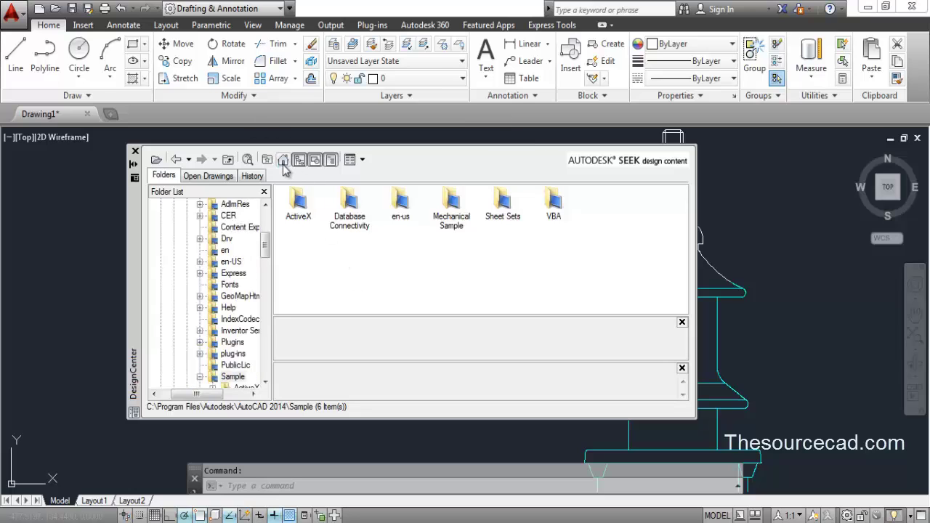
{"action": "double_click", "coordinate": [402, 207]}
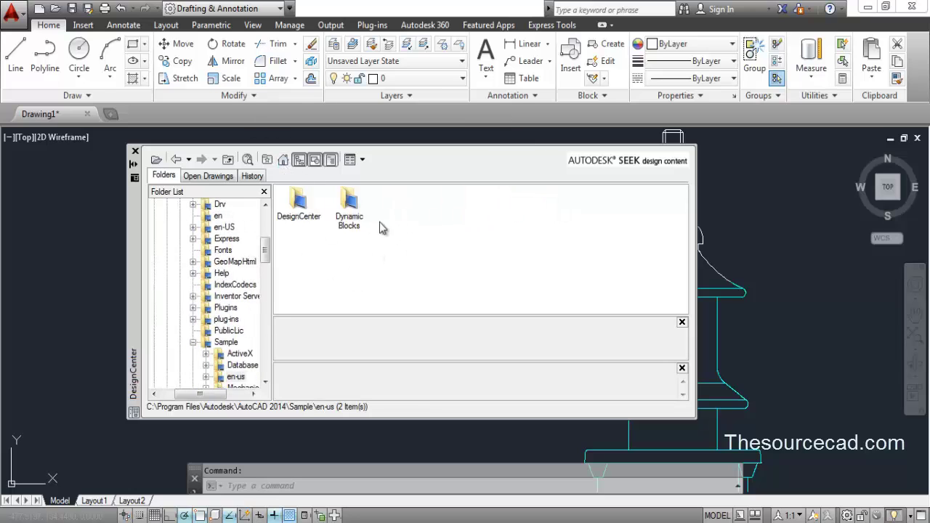
{"action": "double_click", "coordinate": [299, 206]}
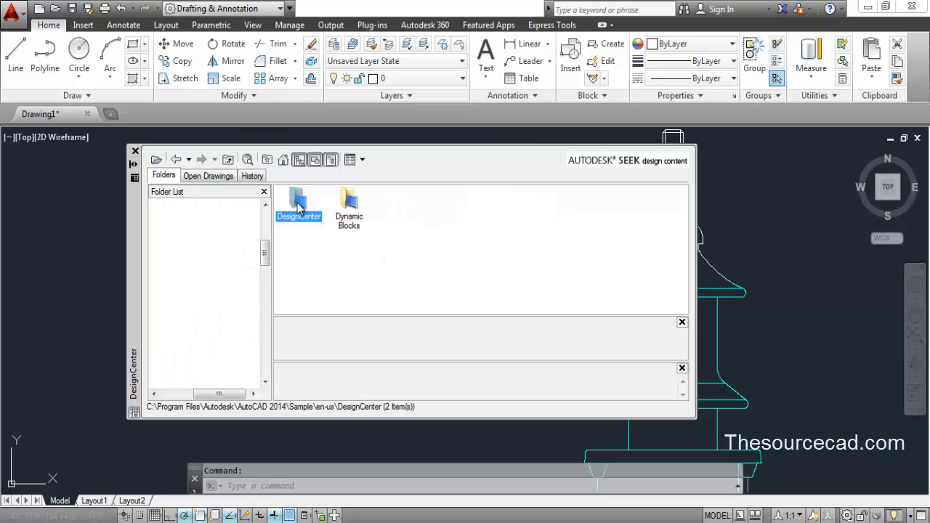
{"action": "left_click", "coordinate": [283, 159]}
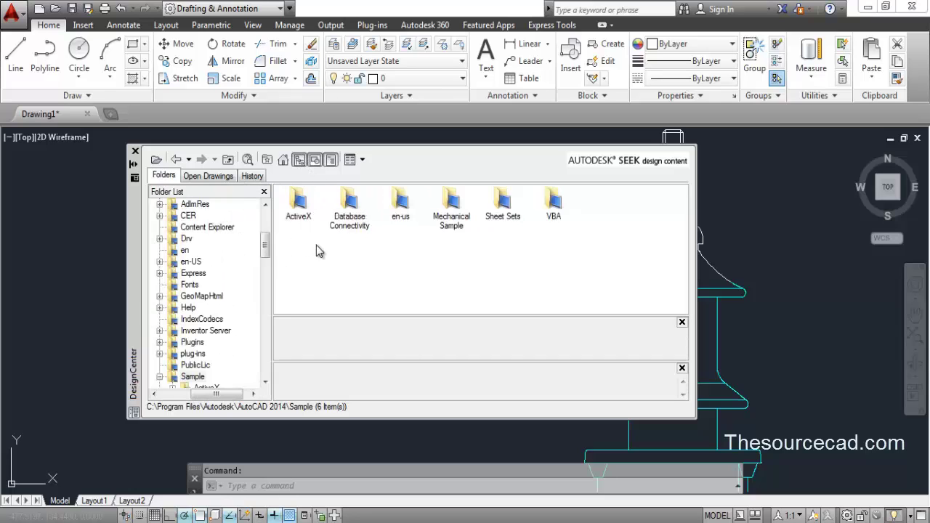
Step: Open en-us\DesignCenter's 16 sample drawings and select Kitchens.dwg
{"action": "double_click", "coordinate": [404, 205]}
{"action": "left_click", "coordinate": [299, 206]}
{"action": "double_click", "coordinate": [298, 204]}
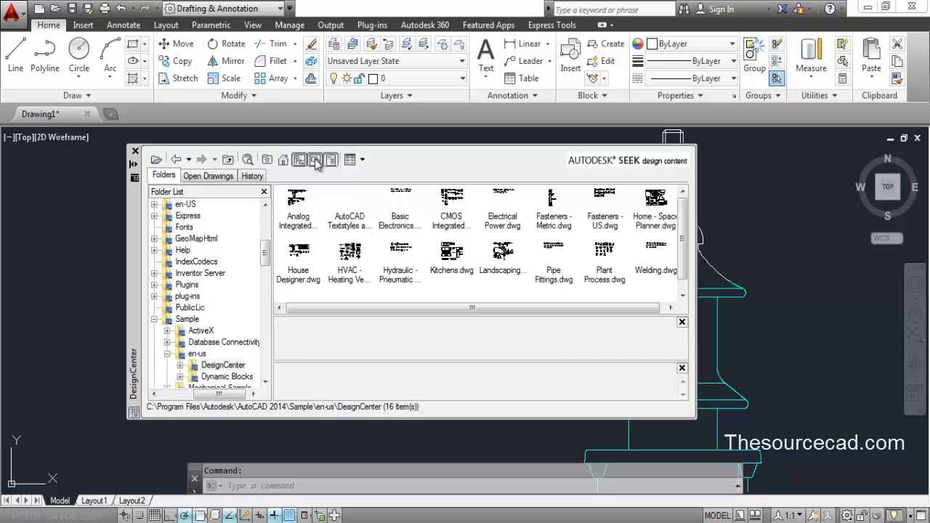
{"action": "left_click", "coordinate": [457, 259]}
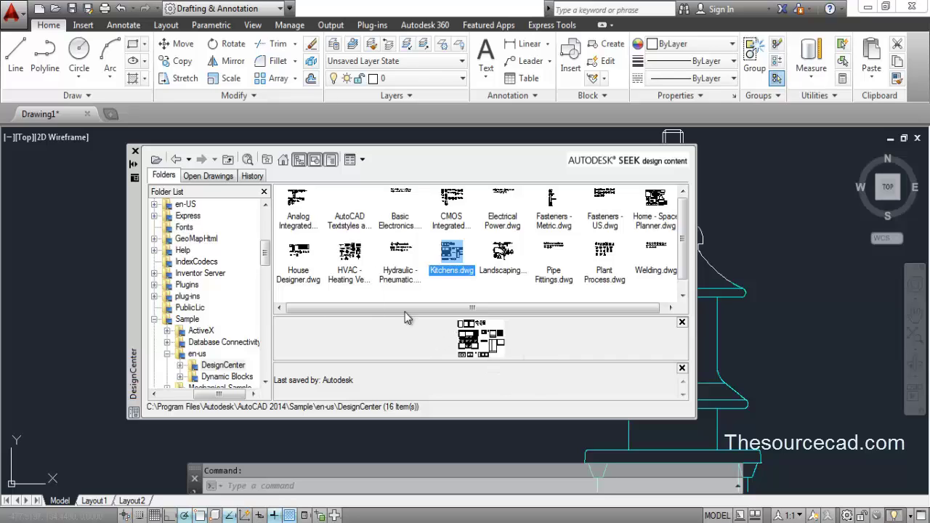
Step: Toggle the Preview and Description panes off and on, then enlarge the Kitchens.dwg preview
{"action": "left_click", "coordinate": [315, 159]}
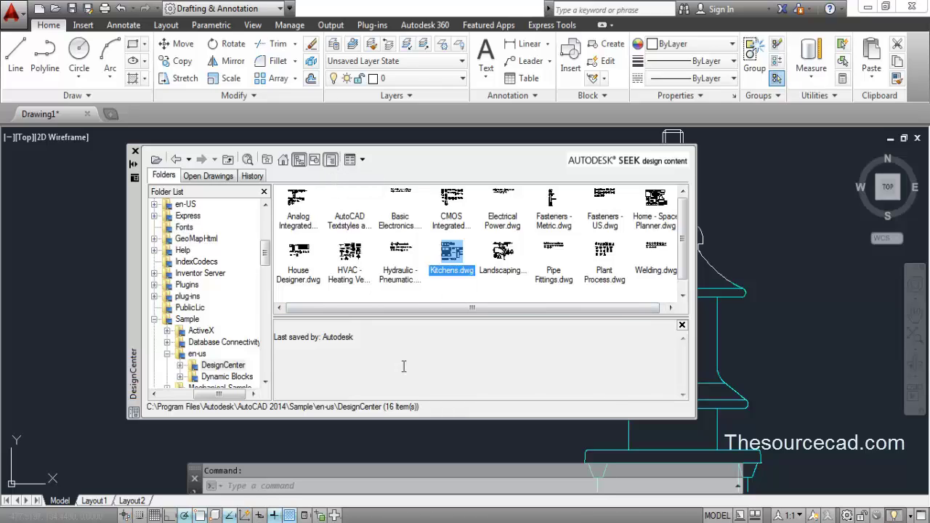
{"action": "left_click", "coordinate": [329, 159]}
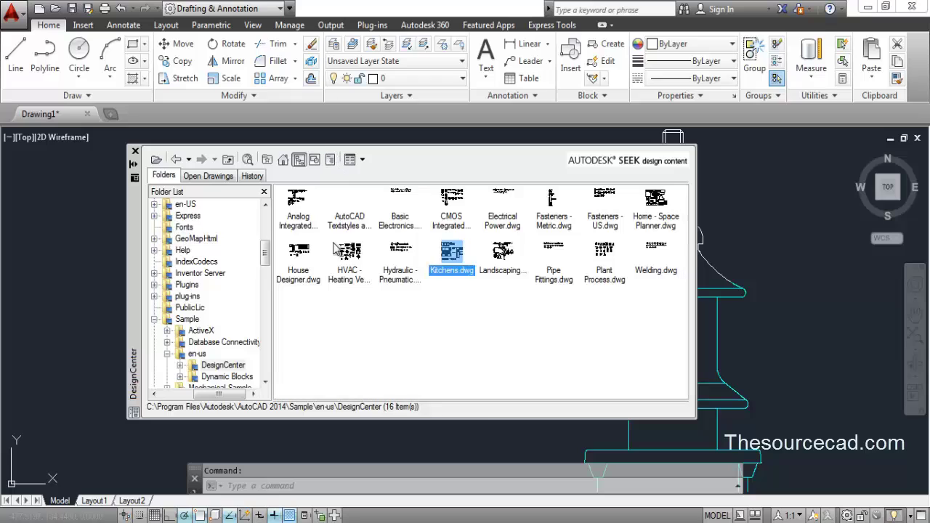
{"action": "left_click", "coordinate": [328, 160]}
{"action": "left_click", "coordinate": [330, 161]}
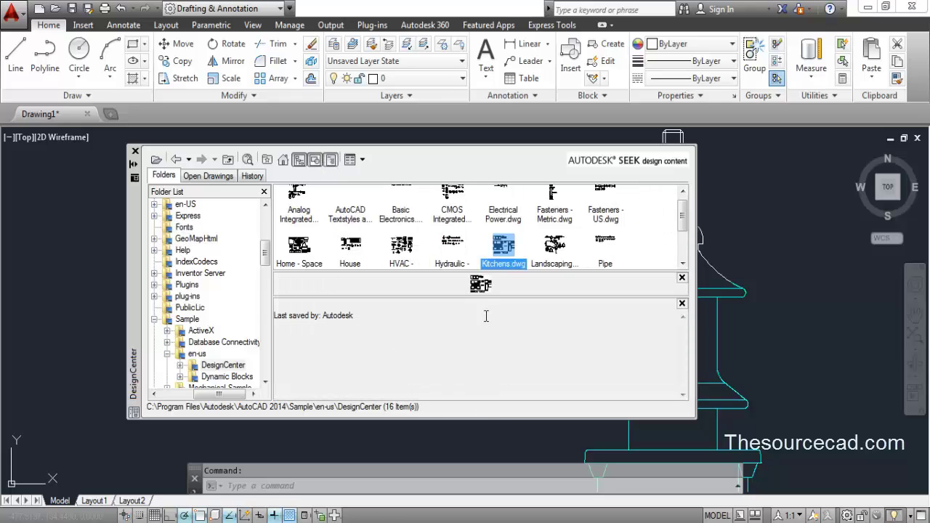
{"action": "left_click_drag", "start_coordinate": [494, 298], "coordinate": [498, 333]}
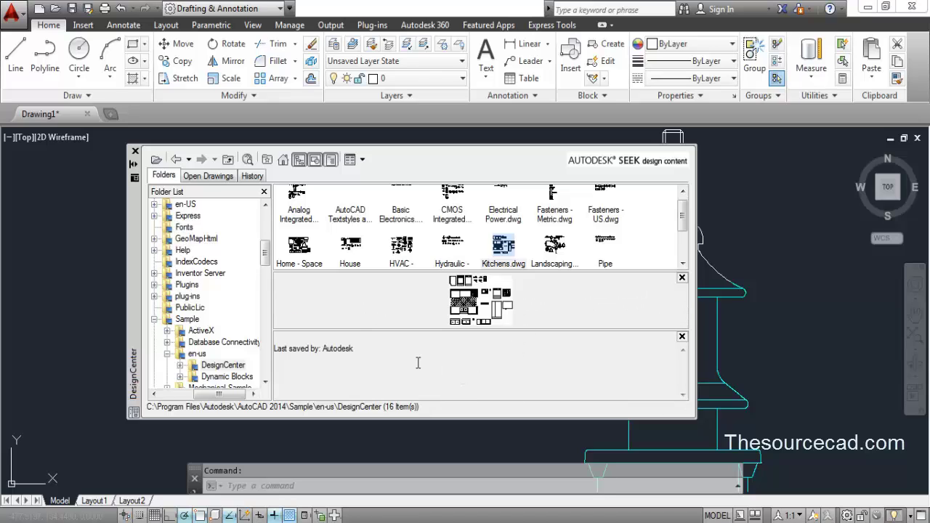
Step: Switch the 16 sample drawings through Small icons, List and Large icons, enlarging the list to show full names
{"action": "left_click", "coordinate": [362, 160]}
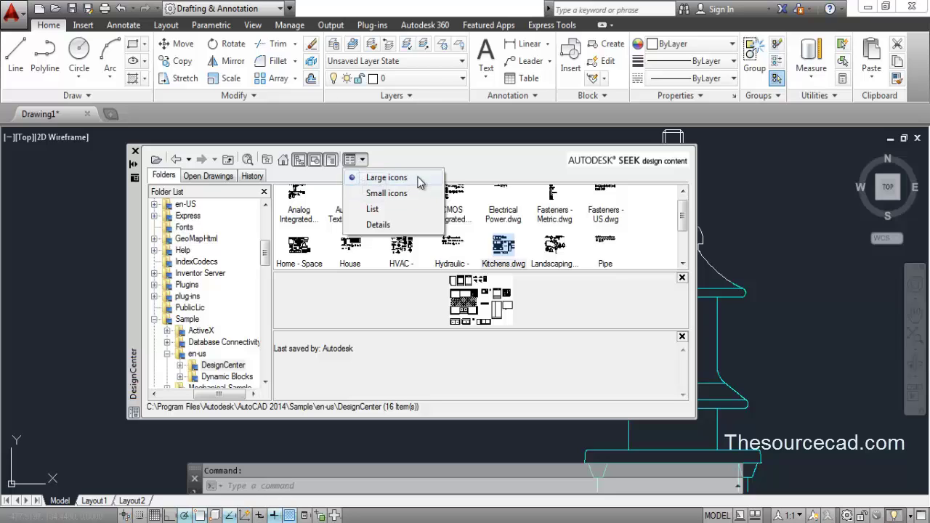
{"action": "left_click", "coordinate": [412, 194]}
{"action": "left_click", "coordinate": [362, 160]}
{"action": "left_click", "coordinate": [385, 209]}
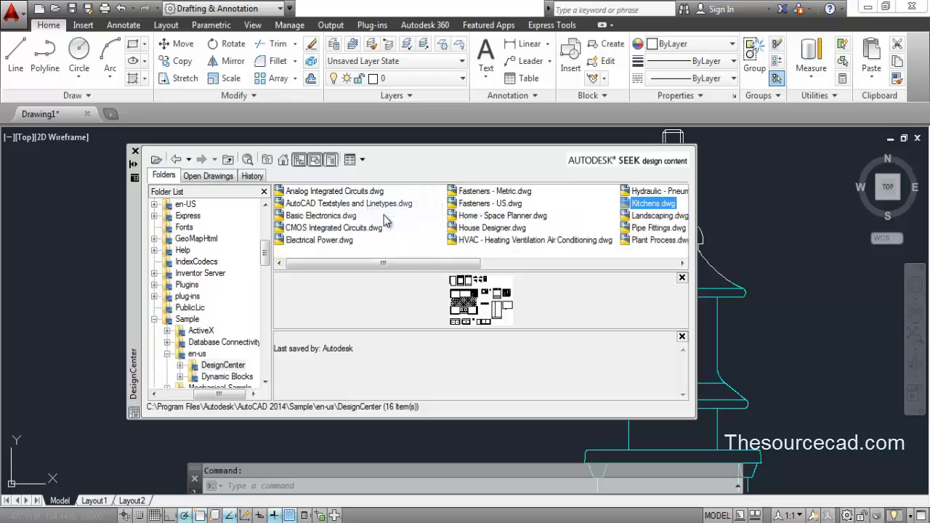
{"action": "left_click", "coordinate": [364, 161]}
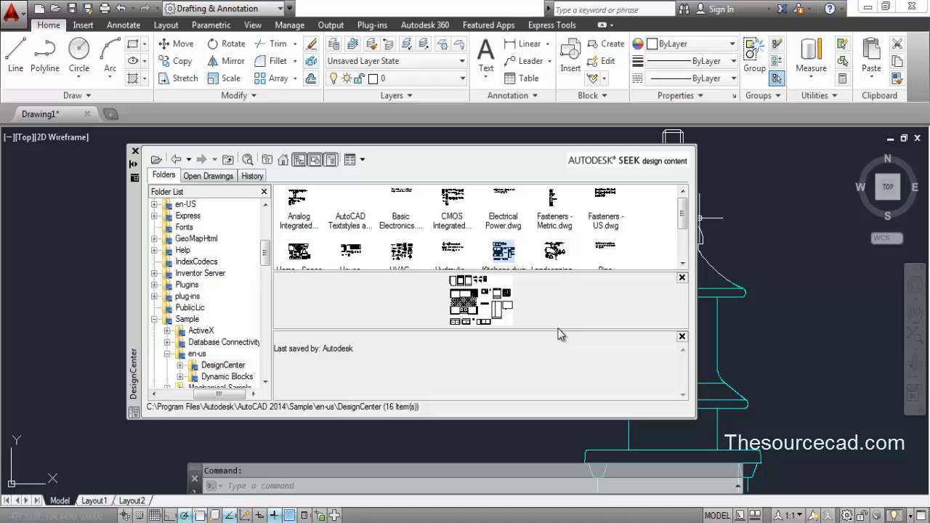
{"action": "left_click_drag", "start_coordinate": [556, 332], "coordinate": [550, 335]}
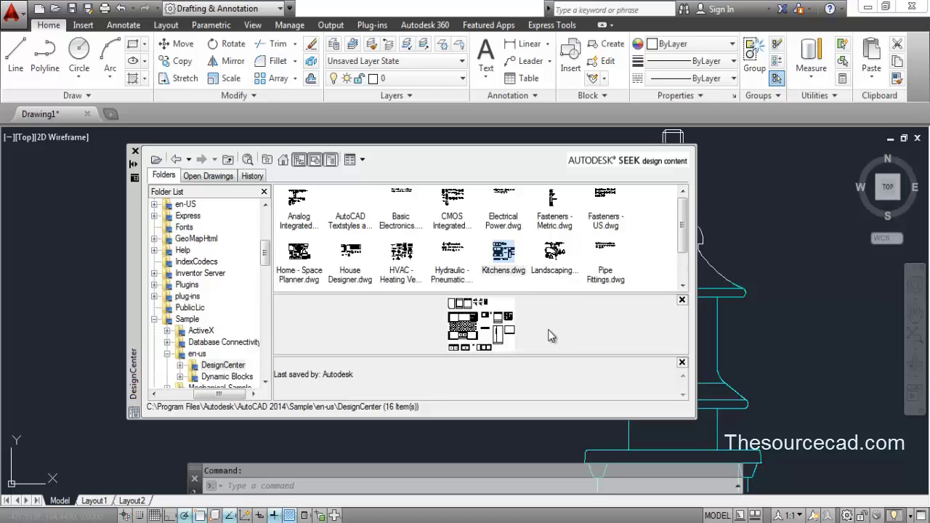